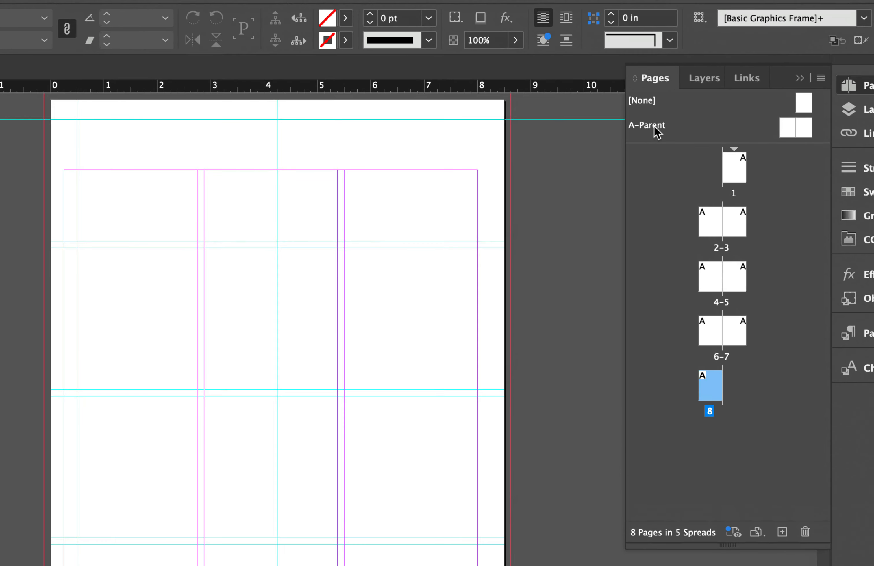
- Open the A-Parent spread for editing and clear the Pages panel out of the way
{"action": "double_click", "coordinate": [653, 125]}
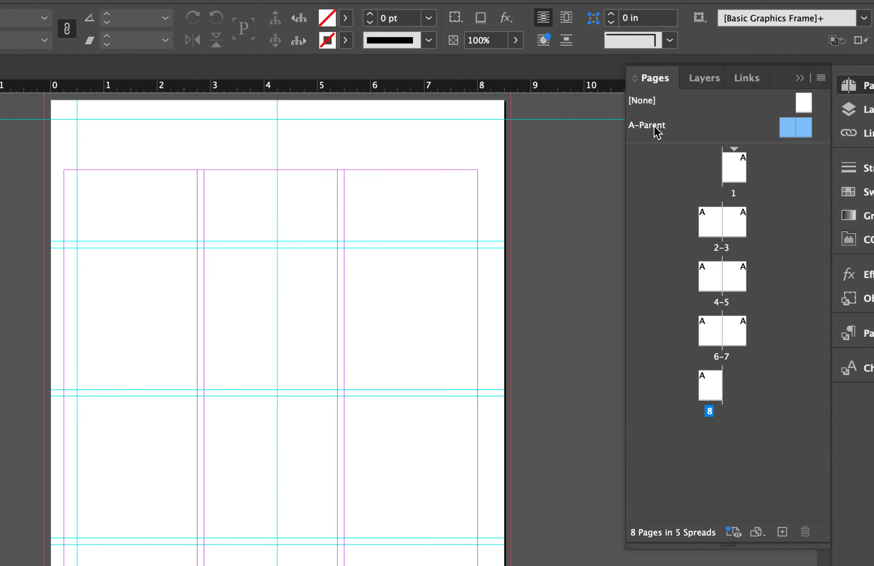
{"action": "scroll", "coordinate": [464, 199], "scroll_direction": "right", "scroll_amount": 2}
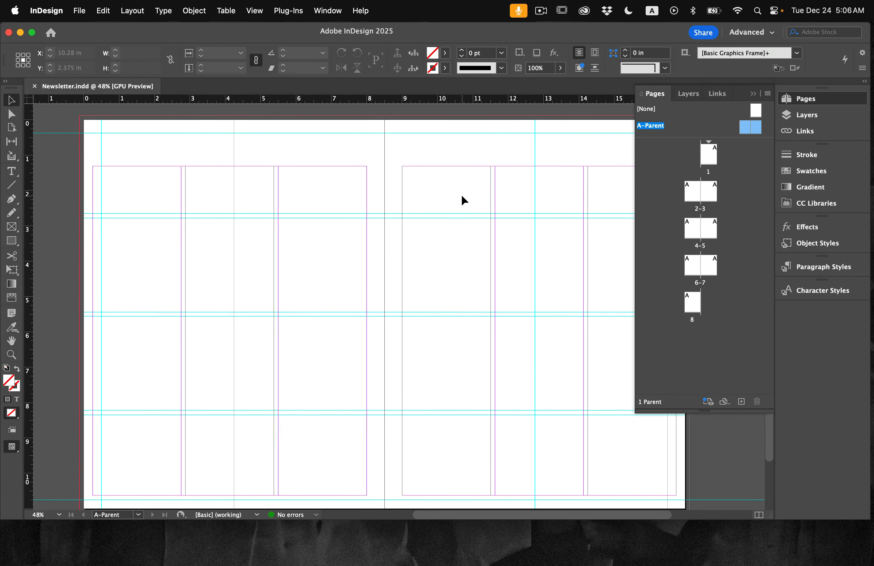
{"action": "left_click", "coordinate": [801, 102]}
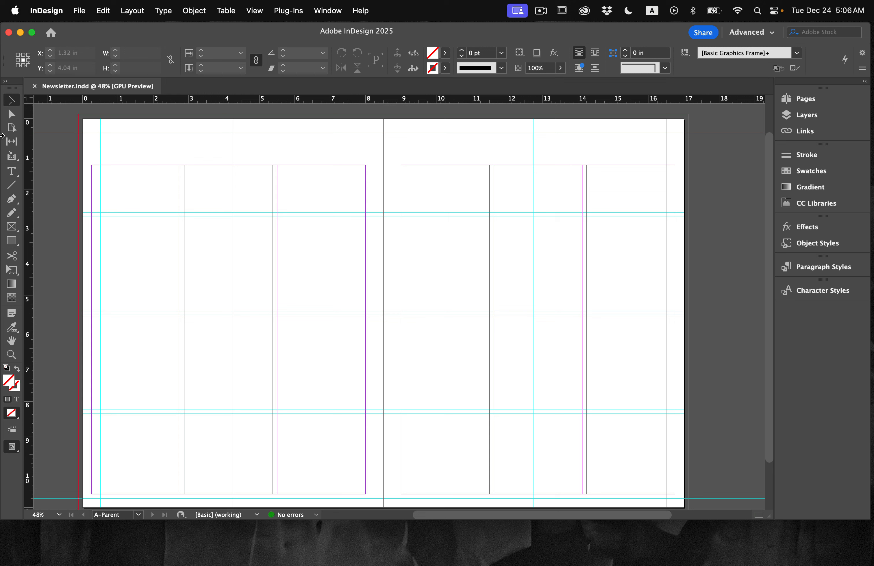
- Draw a text frame about 4.9 in wide and 0.9 in high above the columns of the left parent page
{"action": "left_click", "coordinate": [11, 355]}
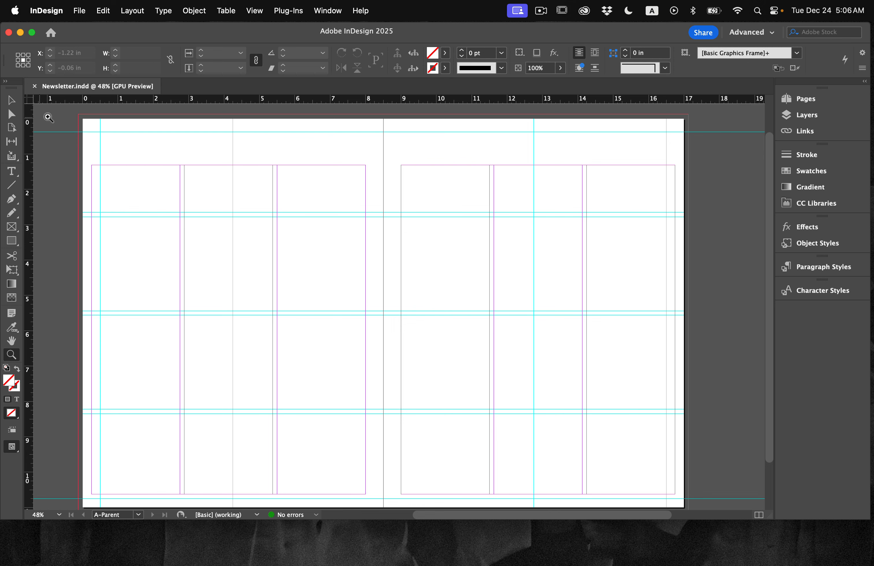
{"action": "left_click", "coordinate": [63, 117]}
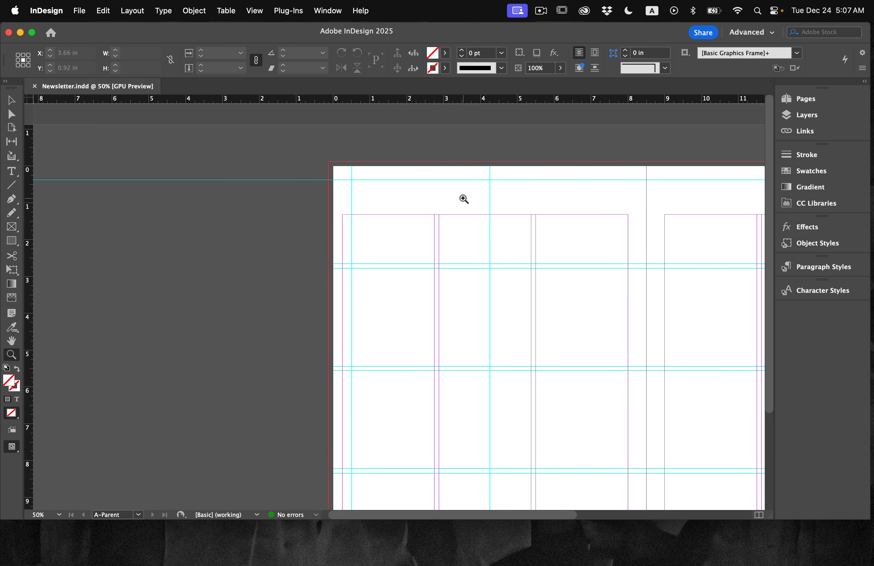
{"action": "left_click", "coordinate": [461, 196]}
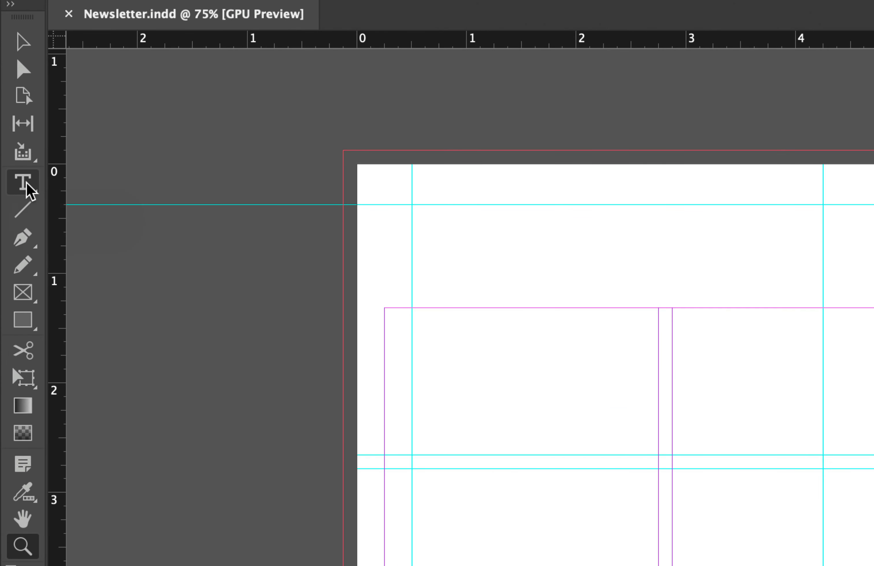
{"action": "left_click", "coordinate": [26, 184]}
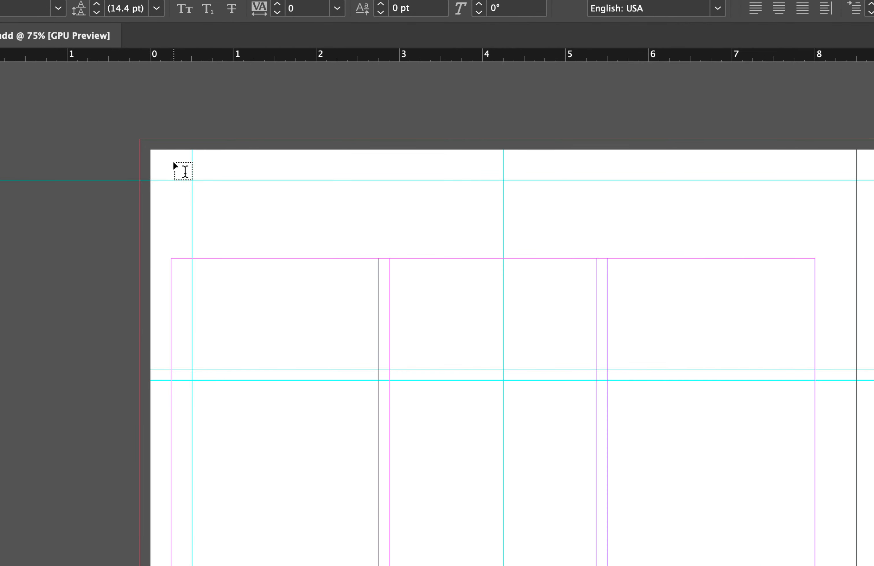
{"action": "left_click_drag", "start_coordinate": [193, 171], "coordinate": [579, 237]}
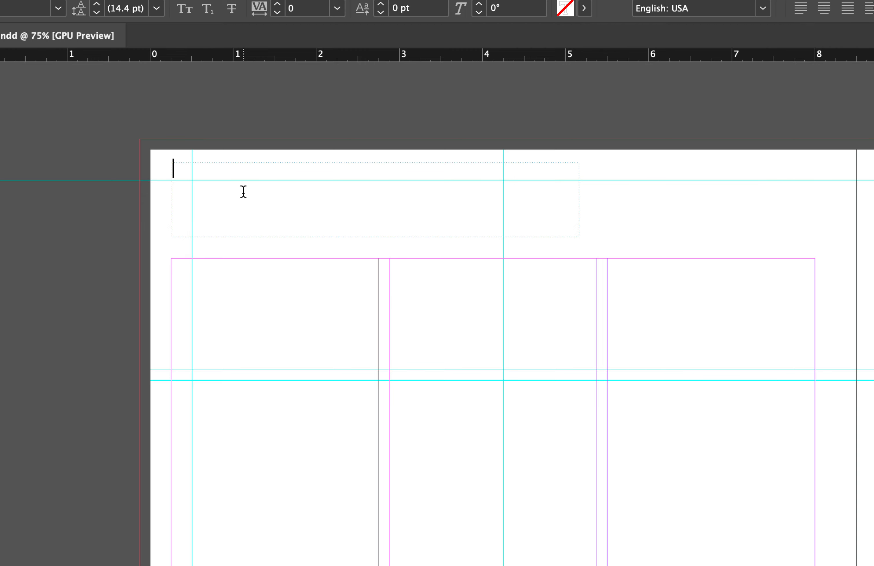
{"action": "left_click", "coordinate": [172, 186]}
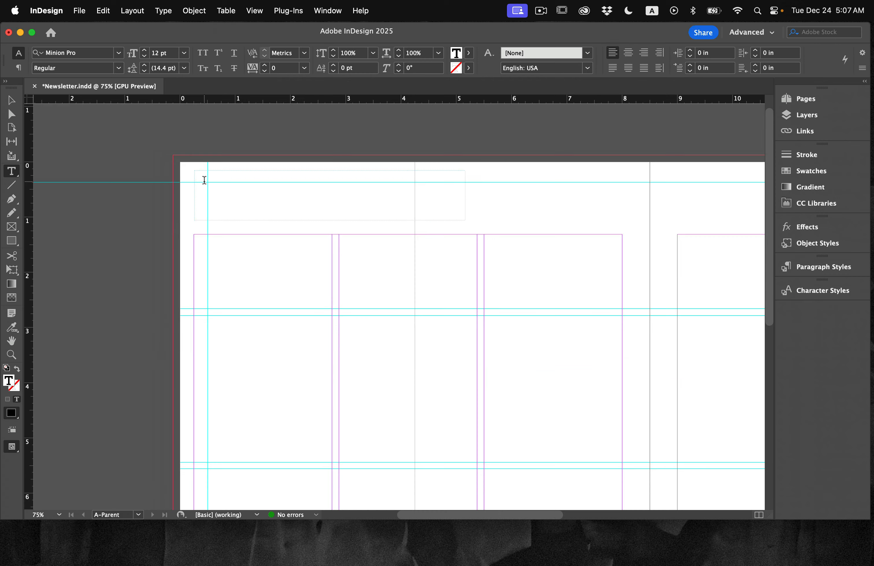
- Insert a Current Page Number marker into the header text frame and leave text editing
{"action": "left_click", "coordinate": [162, 6]}
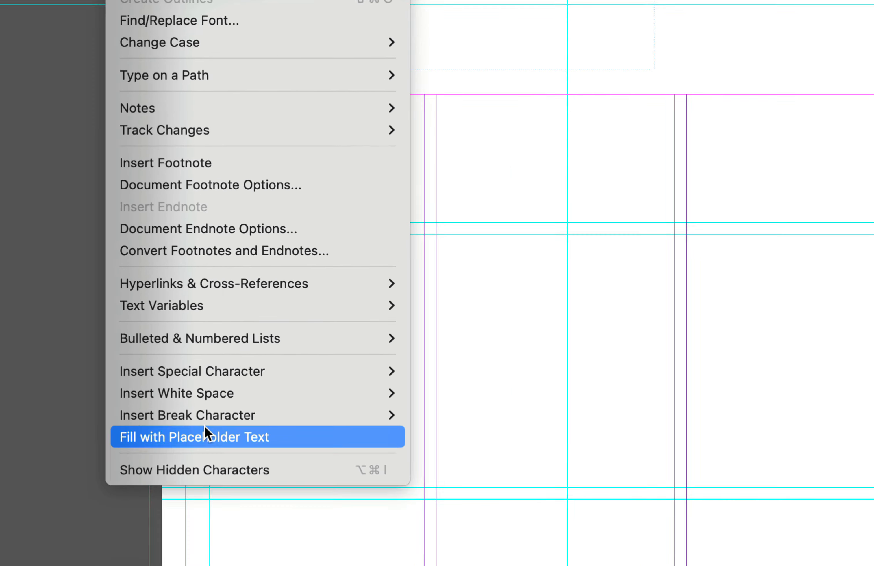
{"action": "mouse_move", "coordinate": [206, 376]}
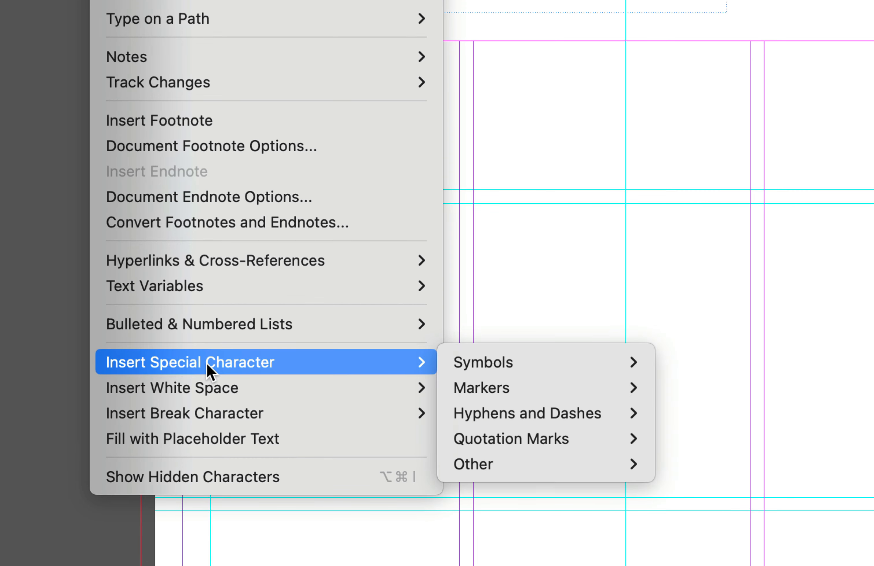
{"action": "mouse_move", "coordinate": [478, 393]}
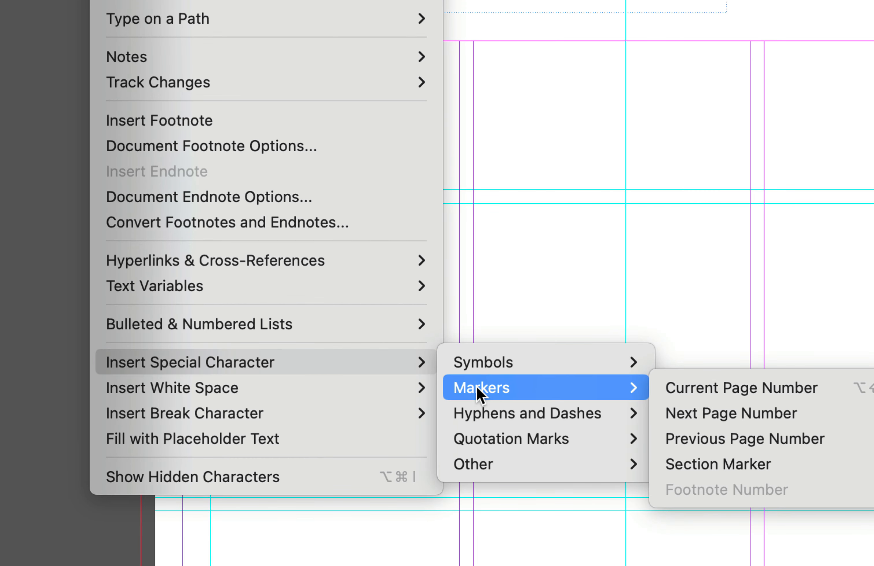
{"action": "left_click", "coordinate": [725, 397]}
{"action": "scroll", "coordinate": [402, 166], "scroll_direction": "up", "scroll_amount": 5}
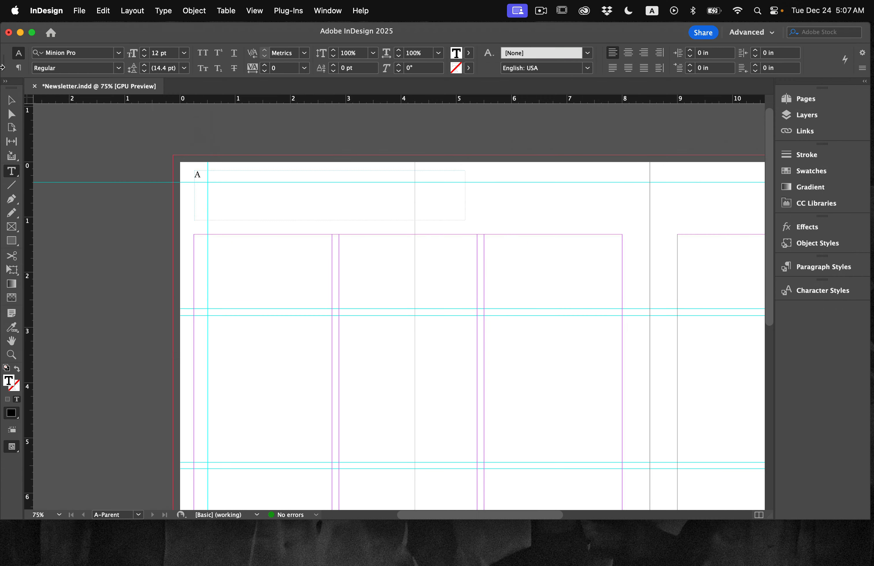
{"action": "key", "text": "Escape"}
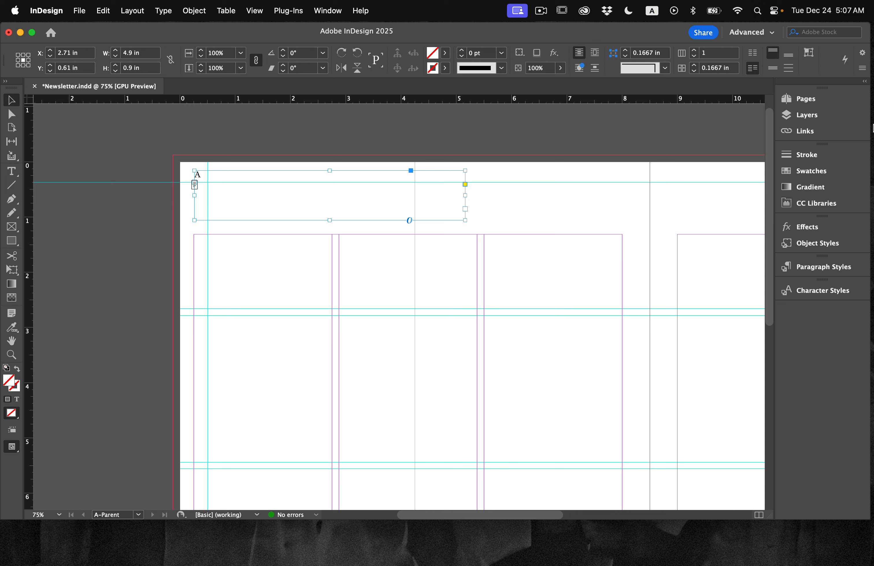
- Go to page 2 and check the automatic page number there and on the following spreads
{"action": "left_click", "coordinate": [826, 101]}
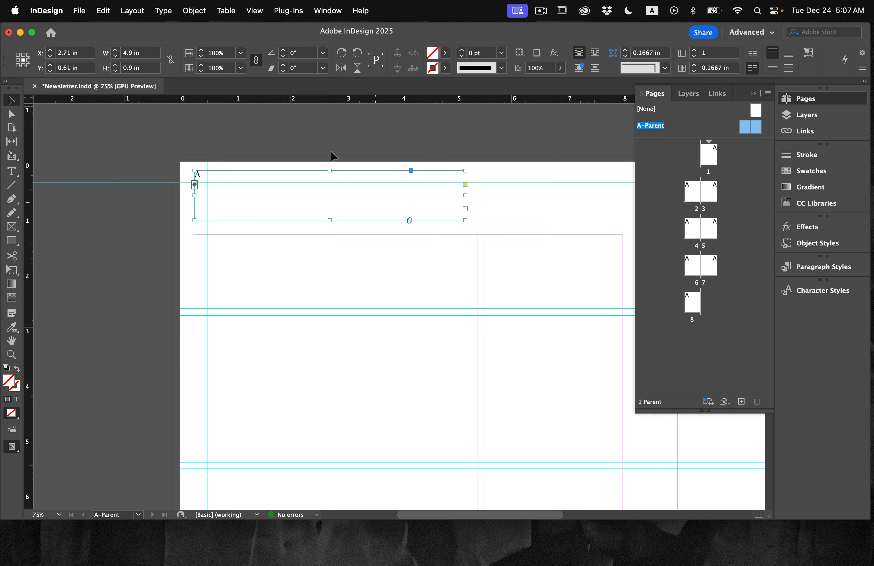
{"action": "double_click", "coordinate": [694, 198]}
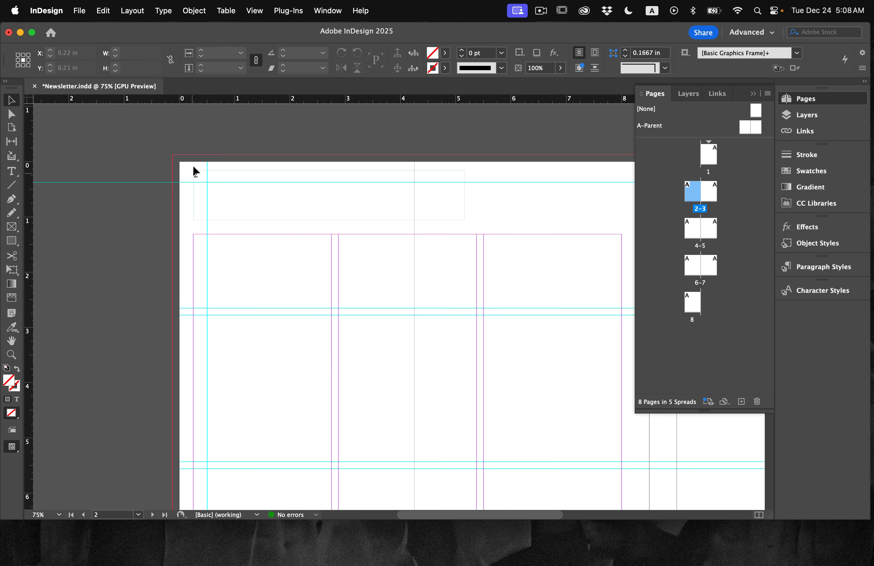
{"action": "scroll", "coordinate": [226, 312], "scroll_direction": "down", "scroll_amount": 10}
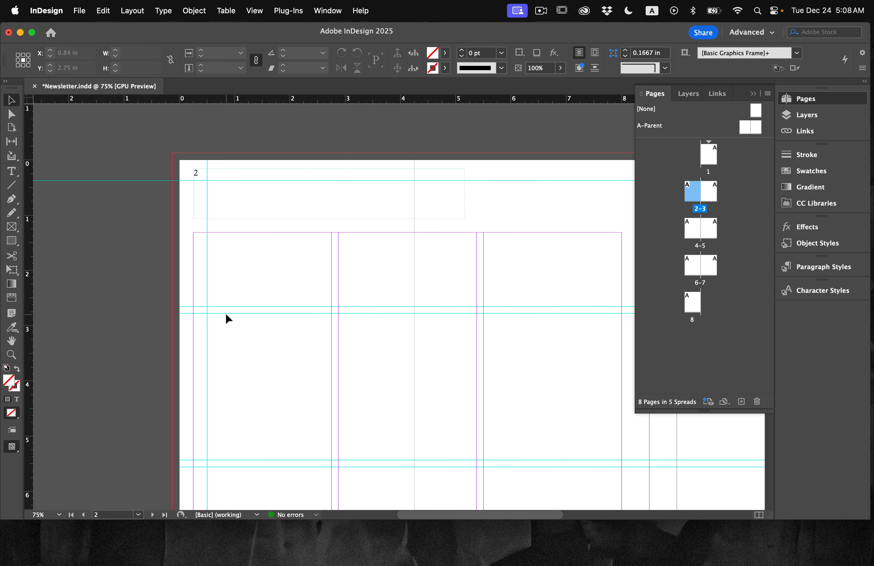
{"action": "scroll", "coordinate": [226, 315], "scroll_direction": "down", "scroll_amount": 10}
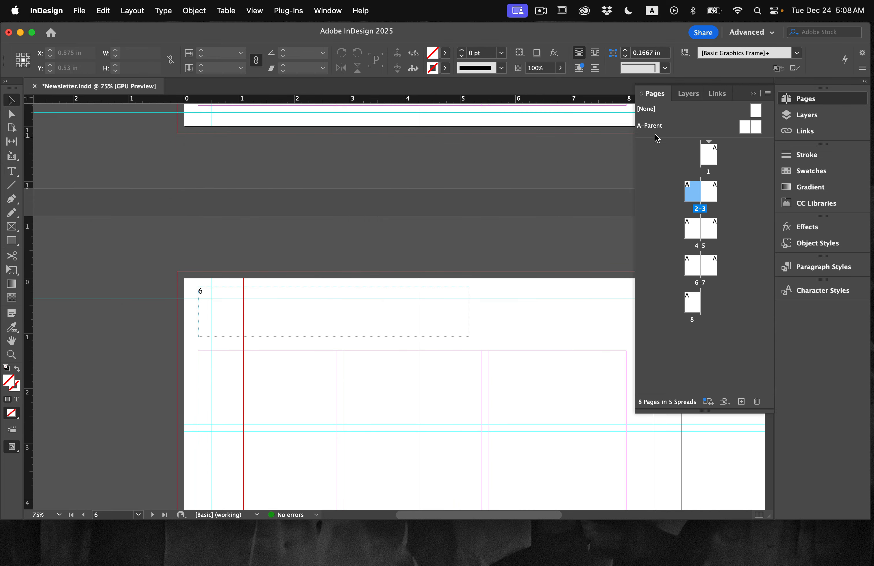
- Reopen the A-Parent spread and insert an Em Space after the page number marker in the header frame
{"action": "double_click", "coordinate": [649, 126]}
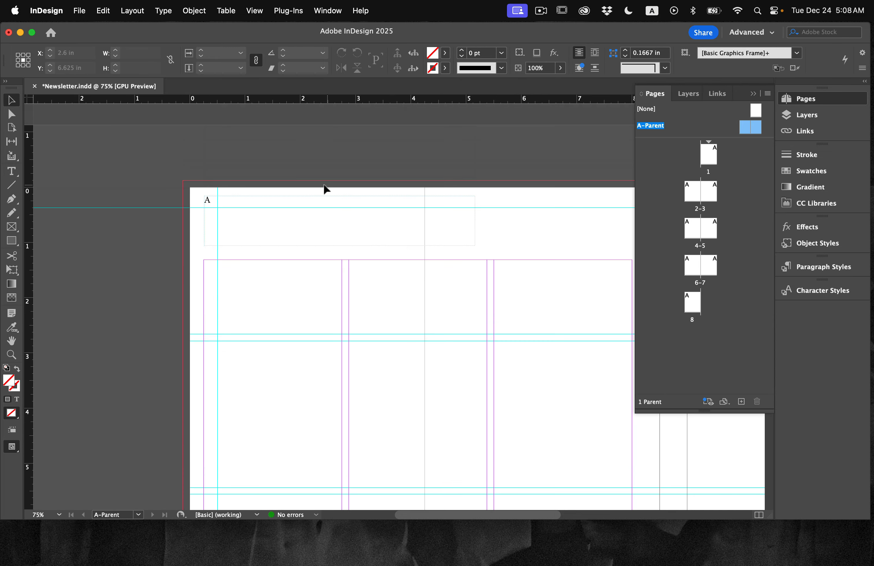
{"action": "scroll", "coordinate": [265, 200], "scroll_direction": "up", "scroll_amount": 3}
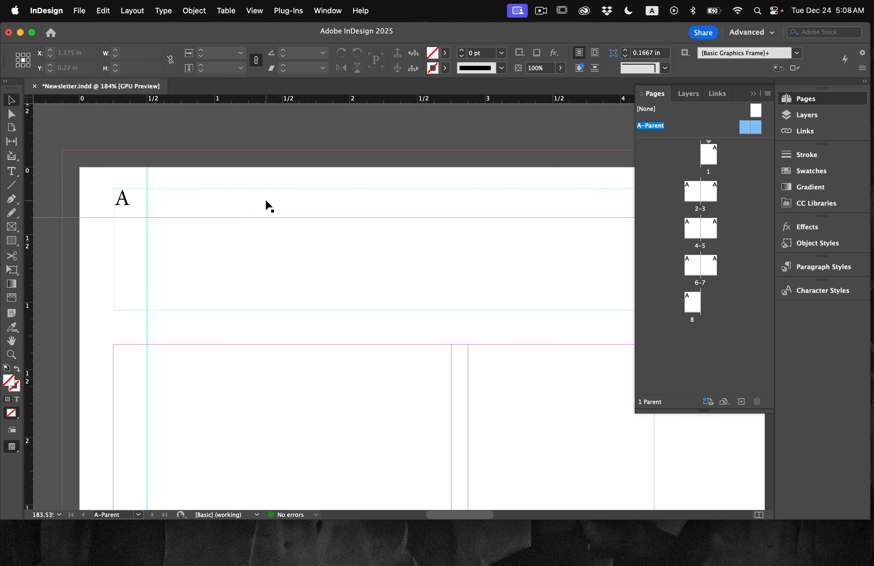
{"action": "double_click", "coordinate": [266, 201]}
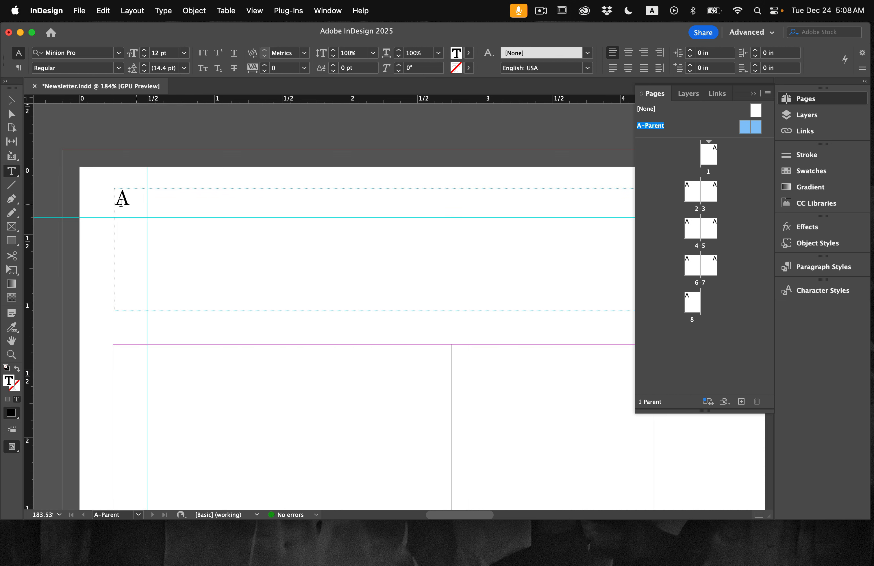
{"action": "left_click", "coordinate": [133, 14]}
{"action": "mouse_move", "coordinate": [159, 8]}
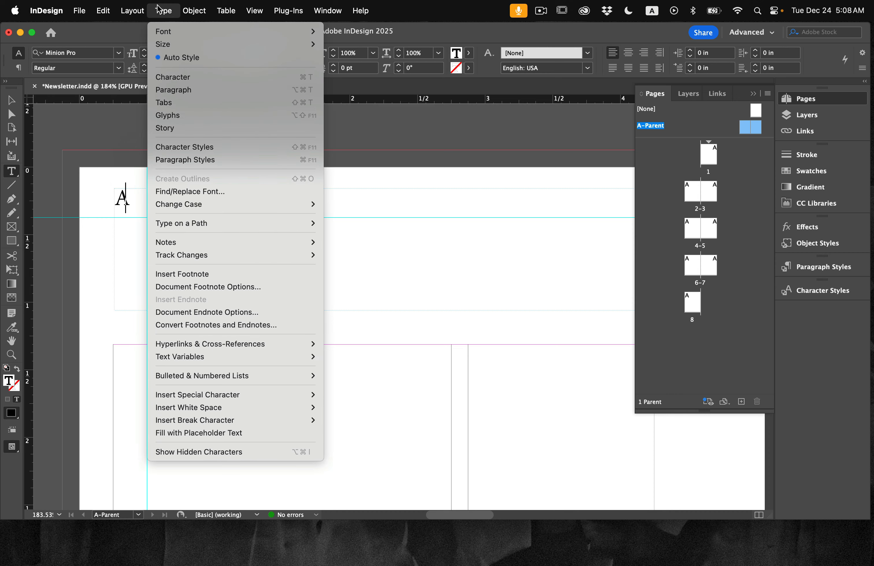
{"action": "mouse_move", "coordinate": [209, 421]}
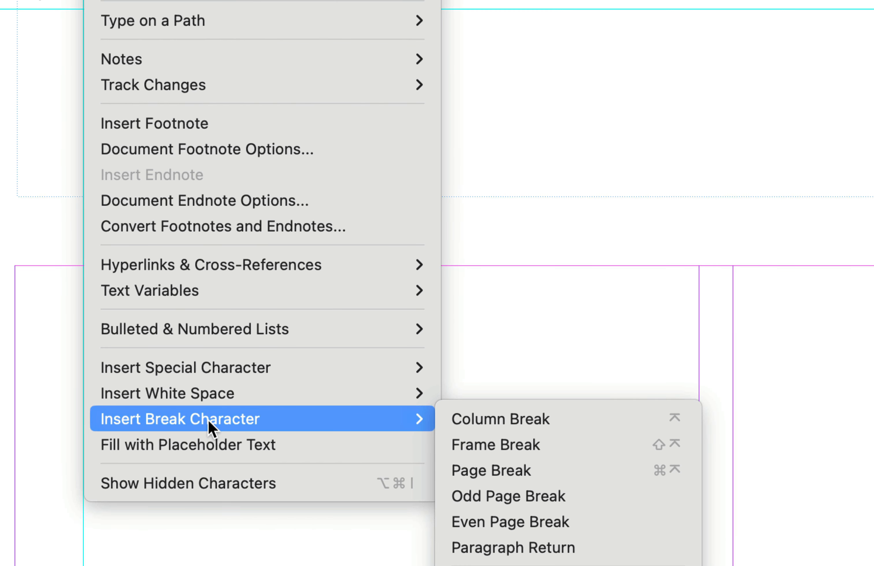
{"action": "mouse_move", "coordinate": [222, 395]}
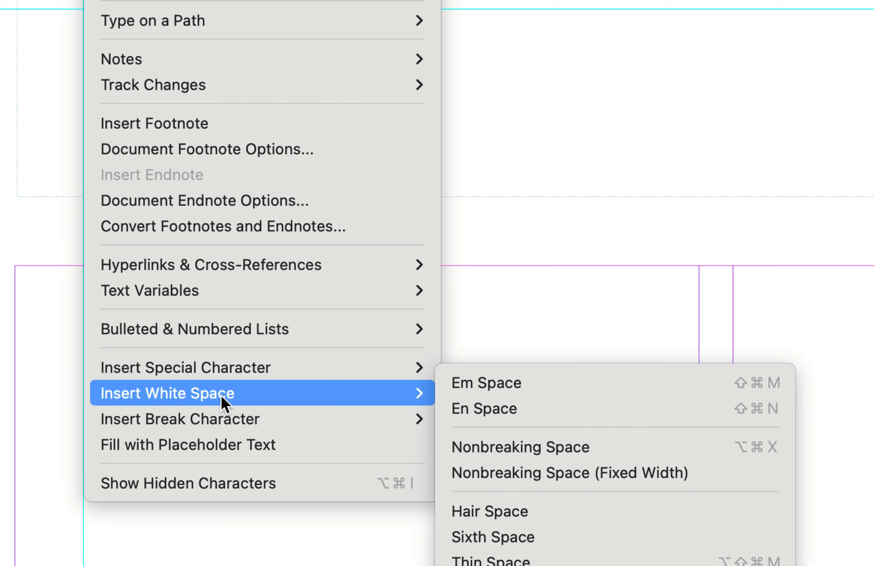
{"action": "left_click", "coordinate": [518, 384]}
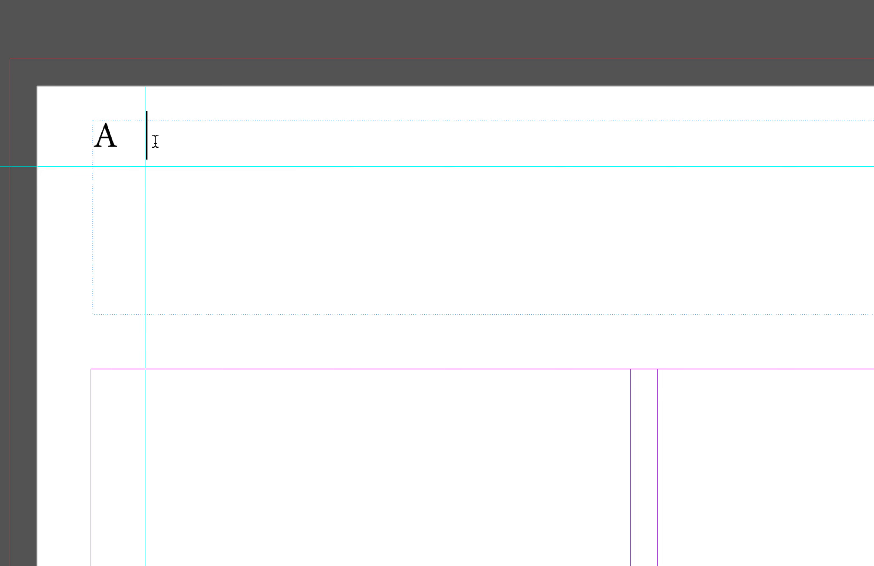
- Add the text "Garden News" after the em space and change its case to UPPERCASE
{"action": "type", "text": "Garden N"}
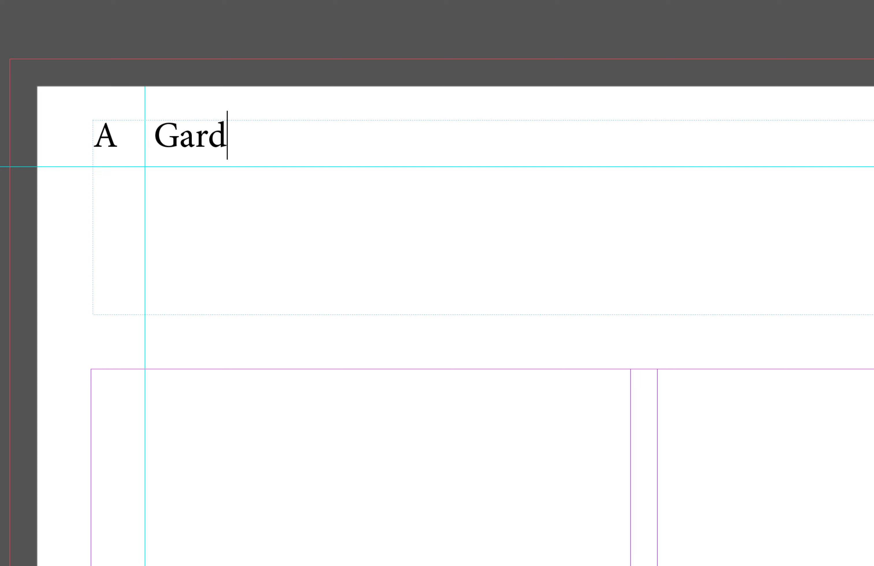
{"action": "type", "text": "ews"}
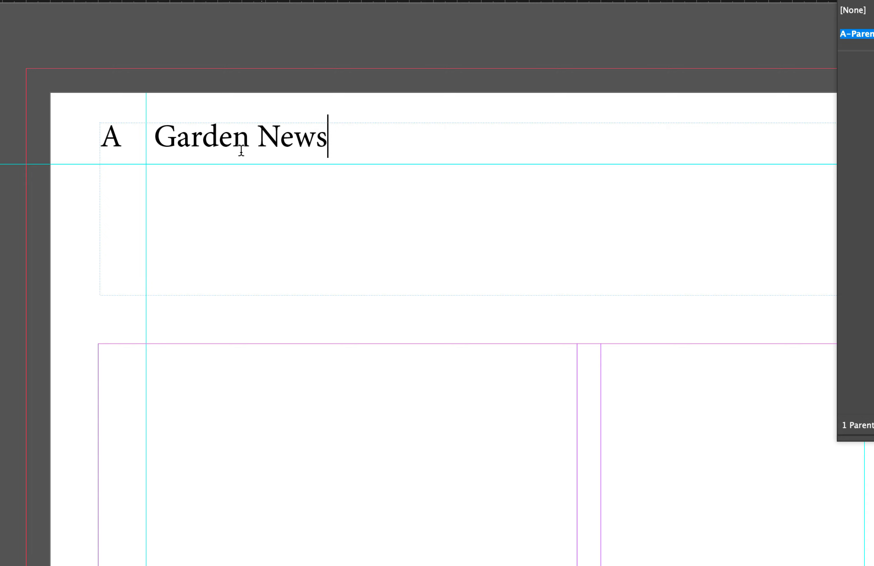
{"action": "left_click_drag", "start_coordinate": [328, 136], "coordinate": [153, 136]}
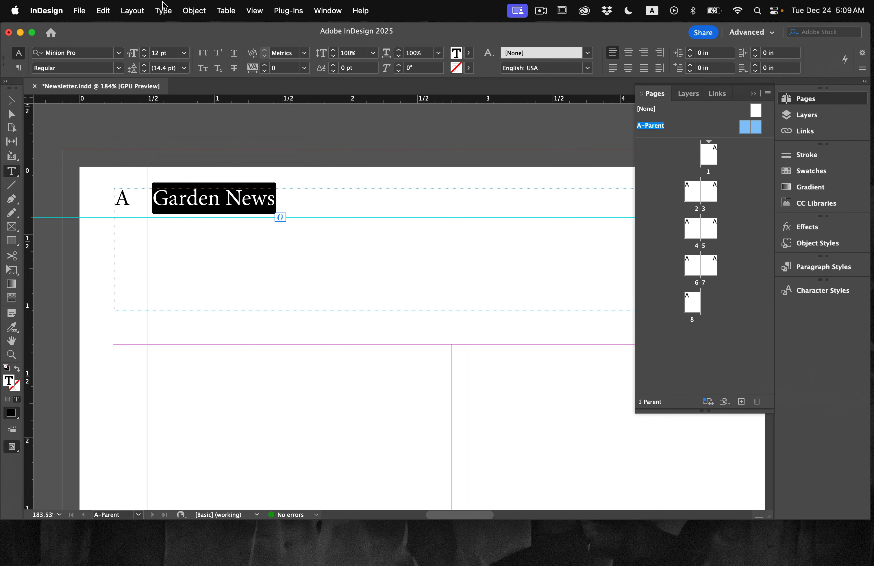
{"action": "left_click", "coordinate": [163, 10]}
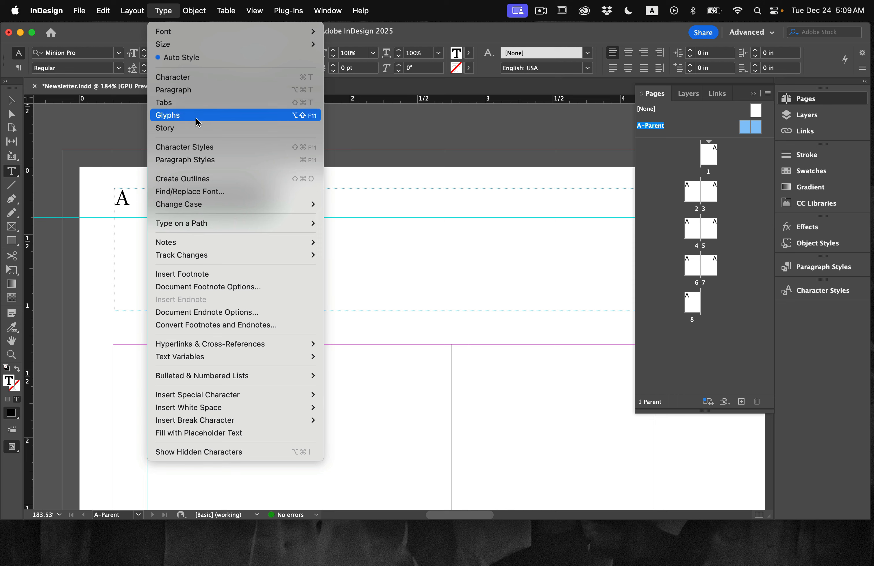
{"action": "mouse_move", "coordinate": [220, 209]}
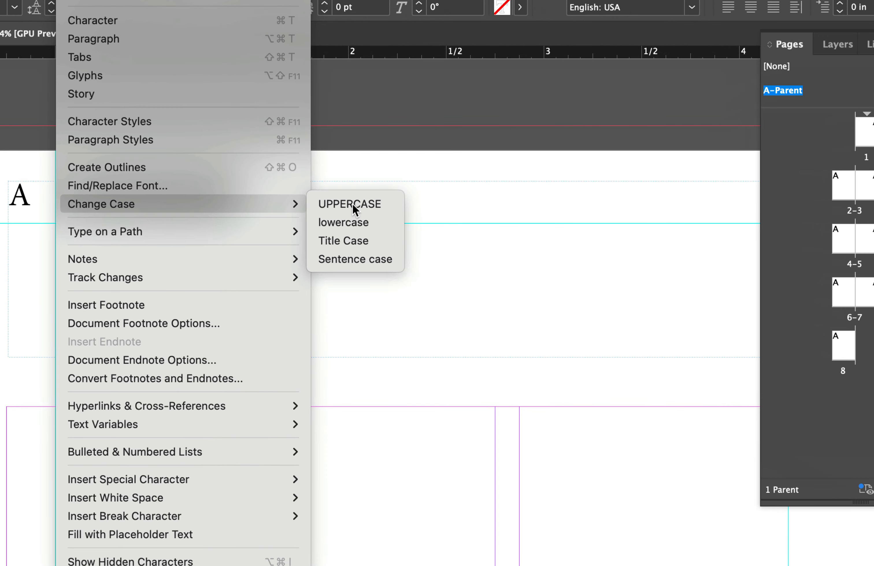
{"action": "left_click", "coordinate": [354, 205]}
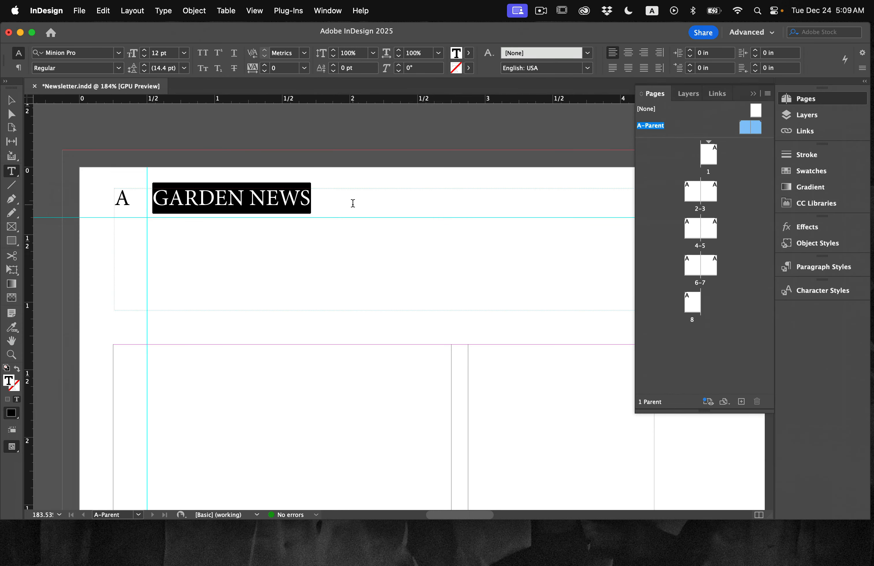
{"action": "left_click", "coordinate": [329, 211]}
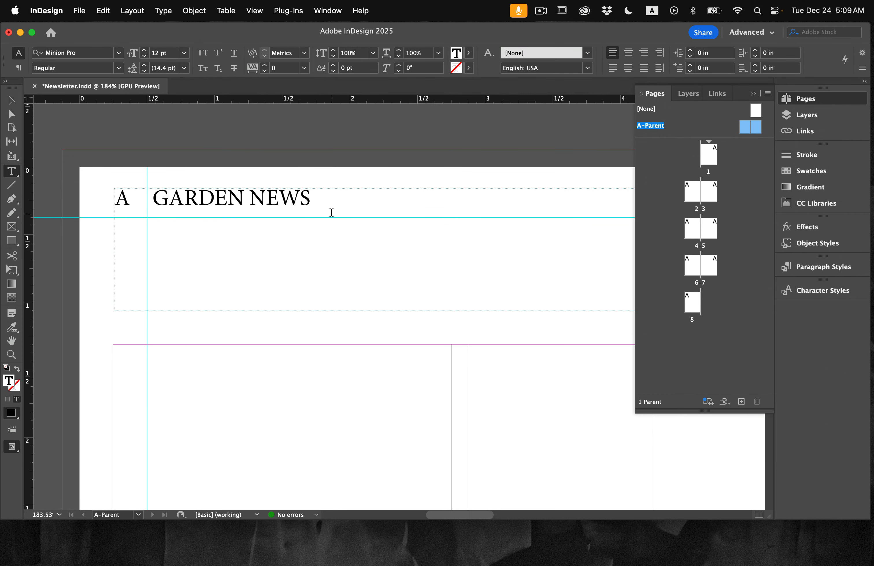
- Change the font of the page number marker and GARDEN NEWS header text to Myriad Pro Bold
{"action": "left_click_drag", "start_coordinate": [315, 201], "coordinate": [101, 201]}
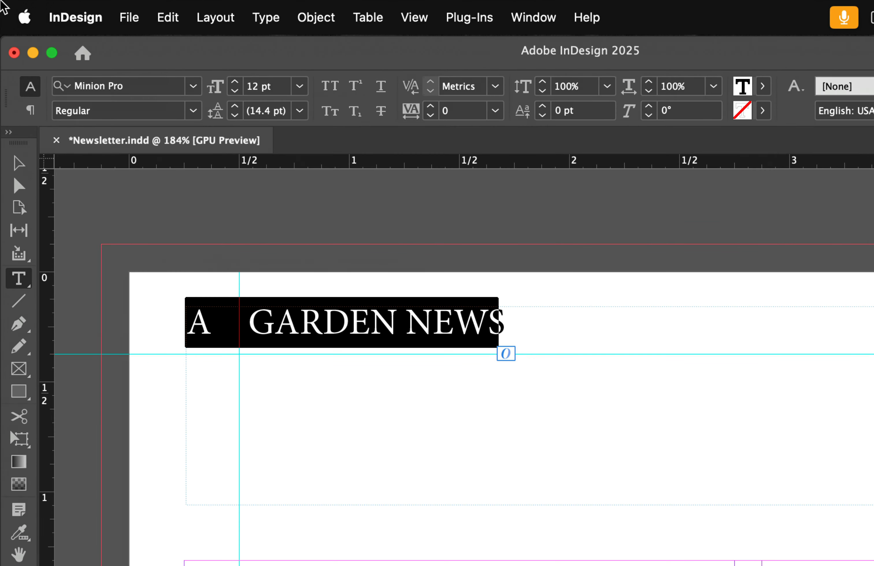
{"action": "left_click", "coordinate": [67, 54]}
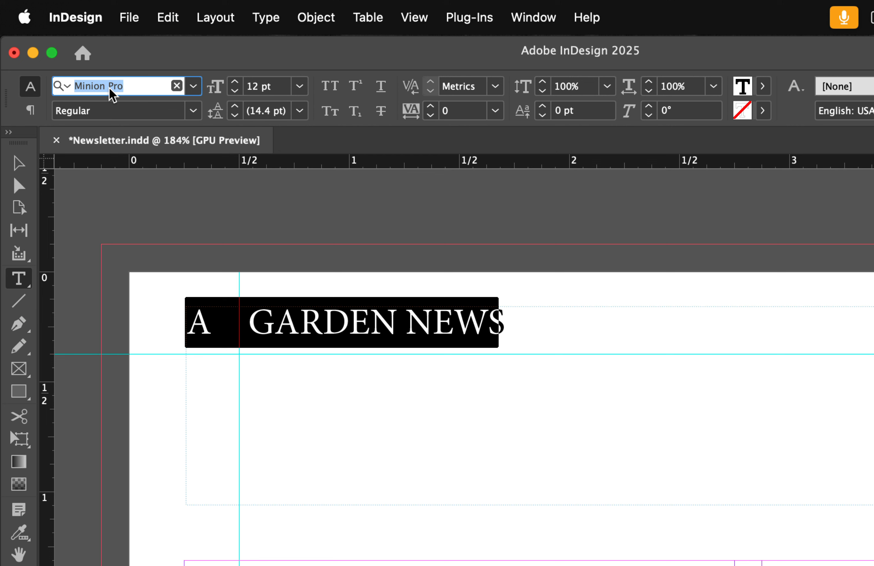
{"action": "type", "text": "myr"}
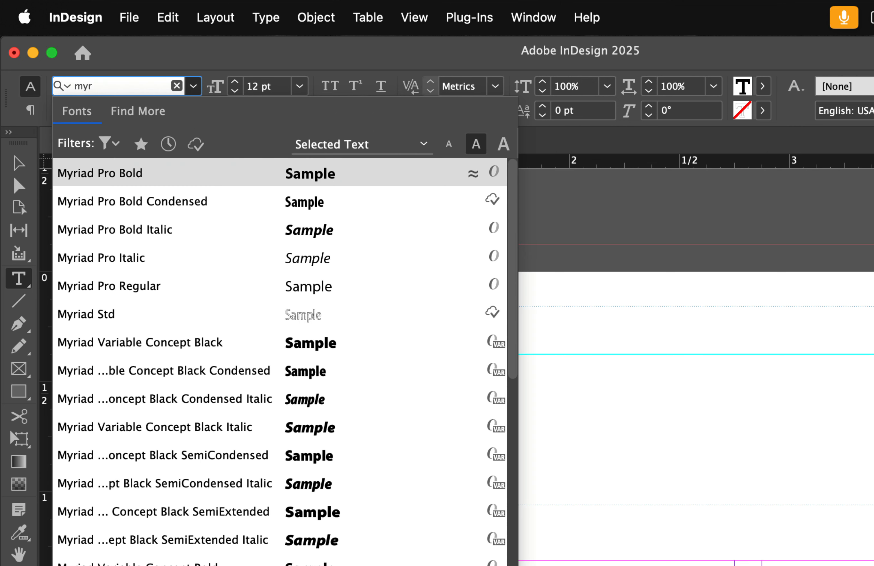
{"action": "left_click", "coordinate": [167, 187]}
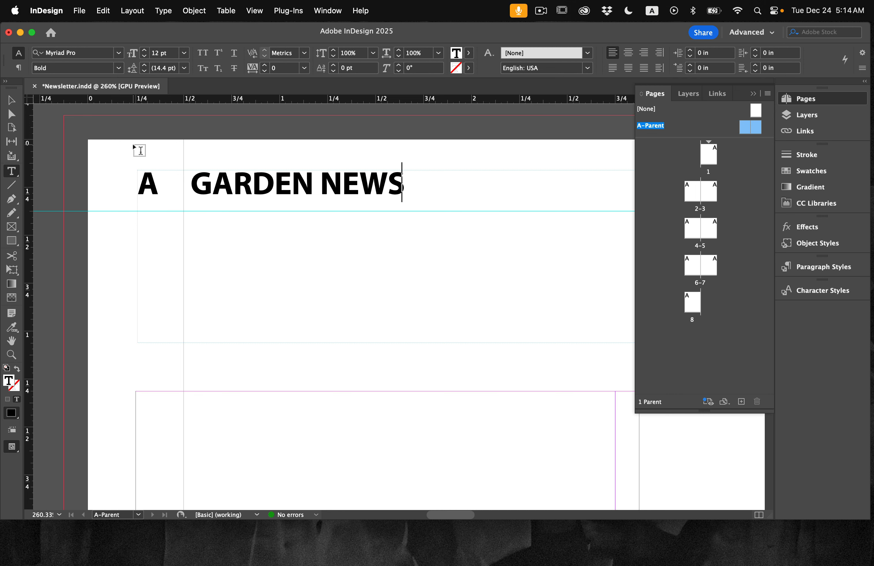
- Select the header text frame and set its vertical justification to Center in Text Frame Options
{"action": "scroll", "coordinate": [140, 166], "scroll_direction": "up", "scroll_amount": 3}
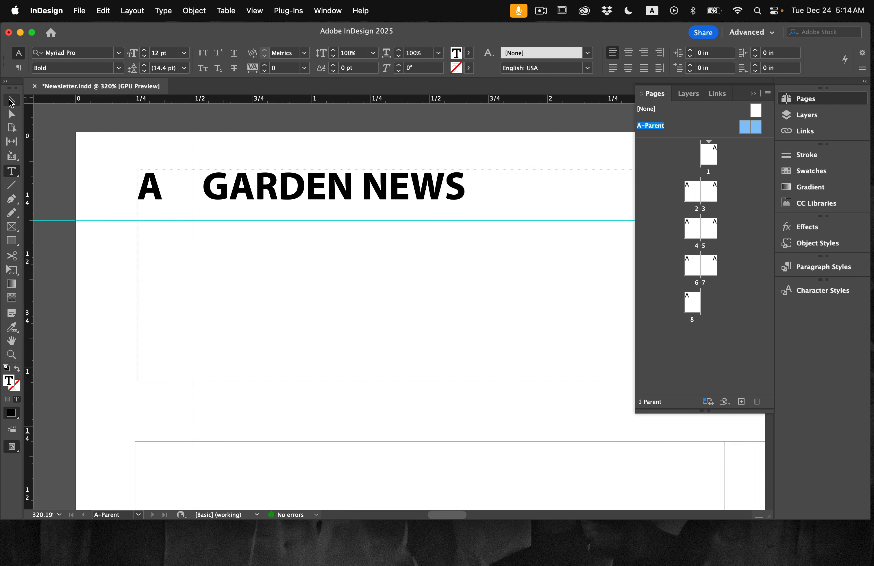
{"action": "left_click", "coordinate": [11, 102]}
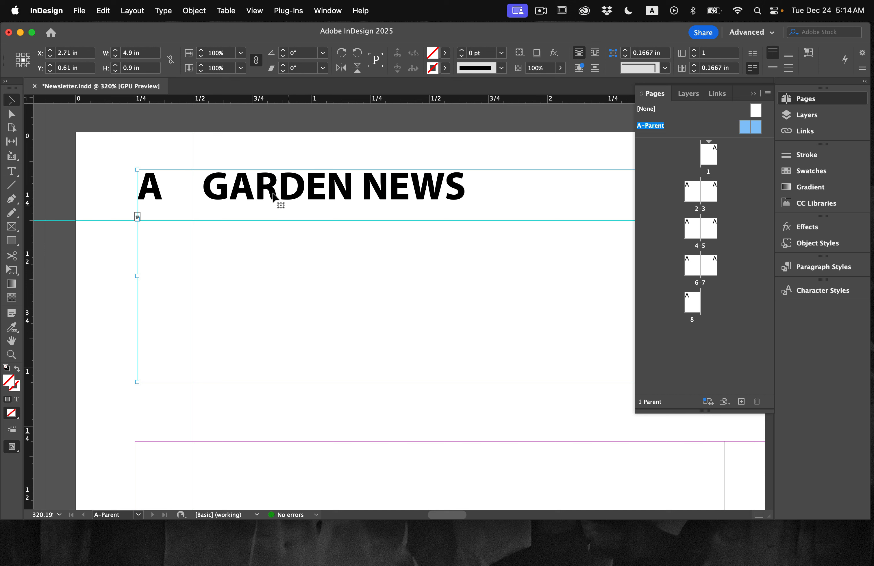
{"action": "left_click", "coordinate": [194, 10]}
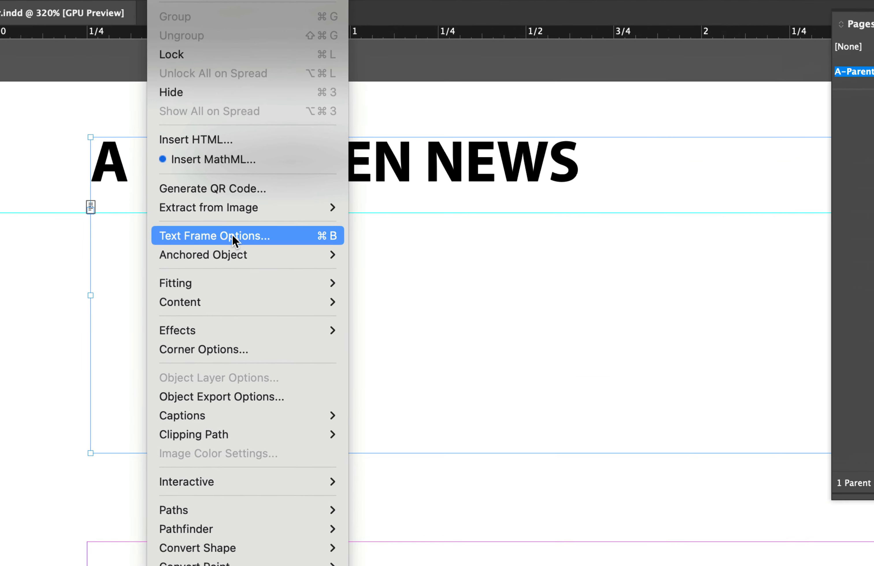
{"action": "left_click", "coordinate": [218, 236]}
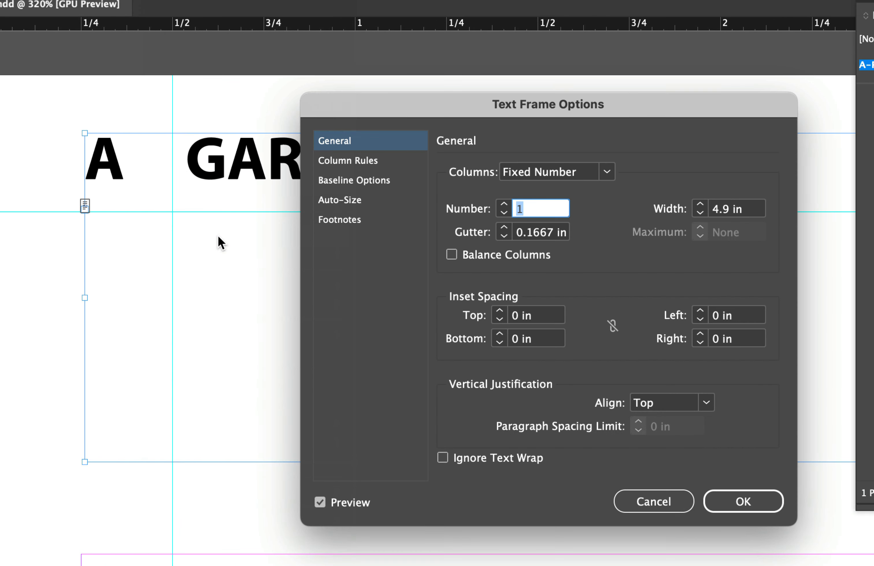
{"action": "left_click_drag", "start_coordinate": [511, 109], "coordinate": [484, 104]}
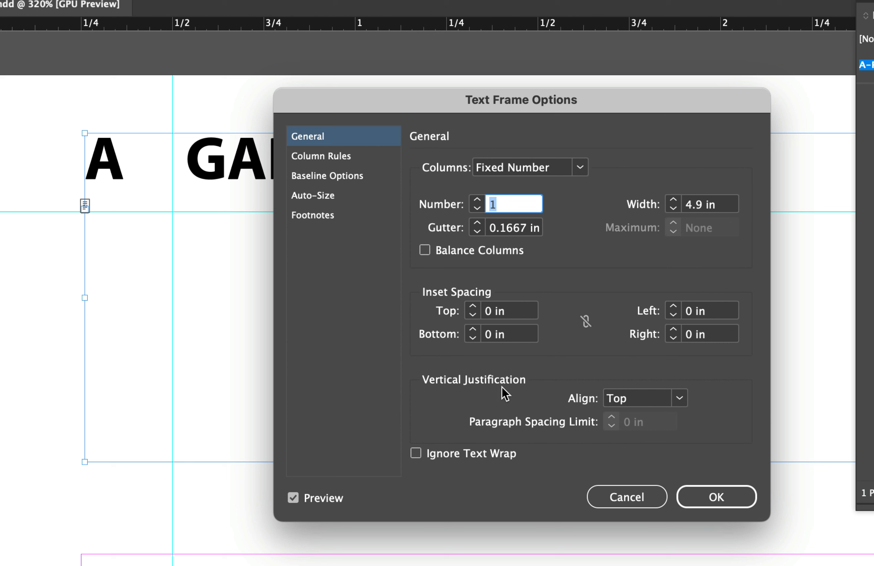
{"action": "left_click", "coordinate": [680, 398]}
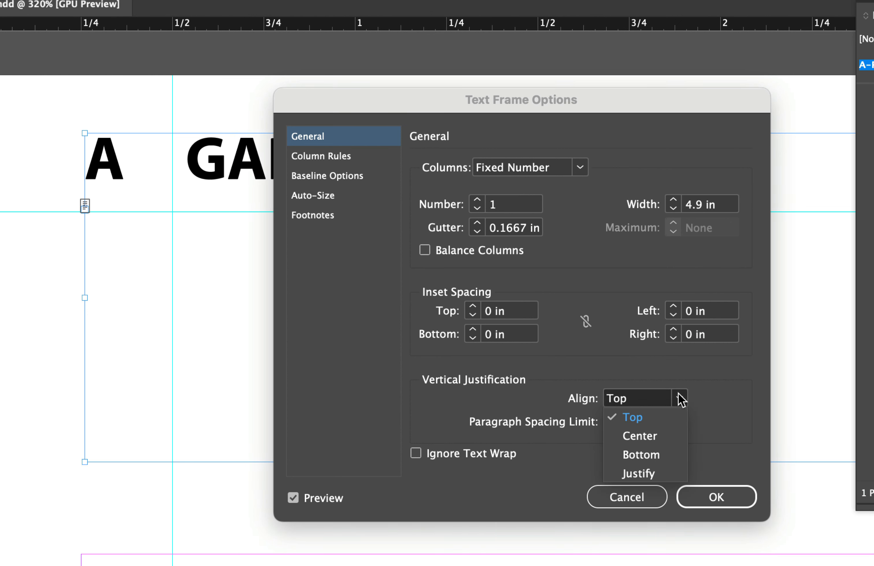
{"action": "left_click", "coordinate": [658, 435]}
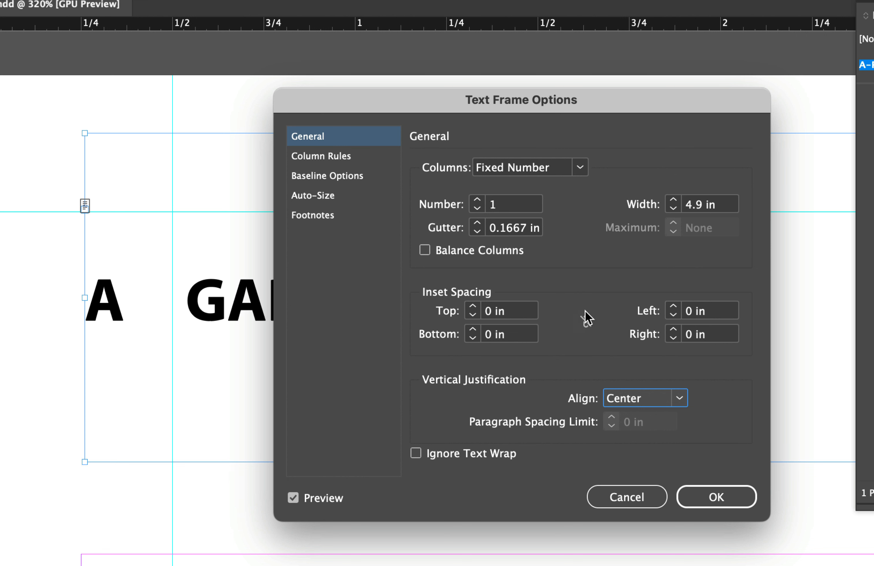
- Set the header frame's left and right inset spacing to 0.125 in each and apply the text frame options
{"action": "left_click", "coordinate": [704, 313]}
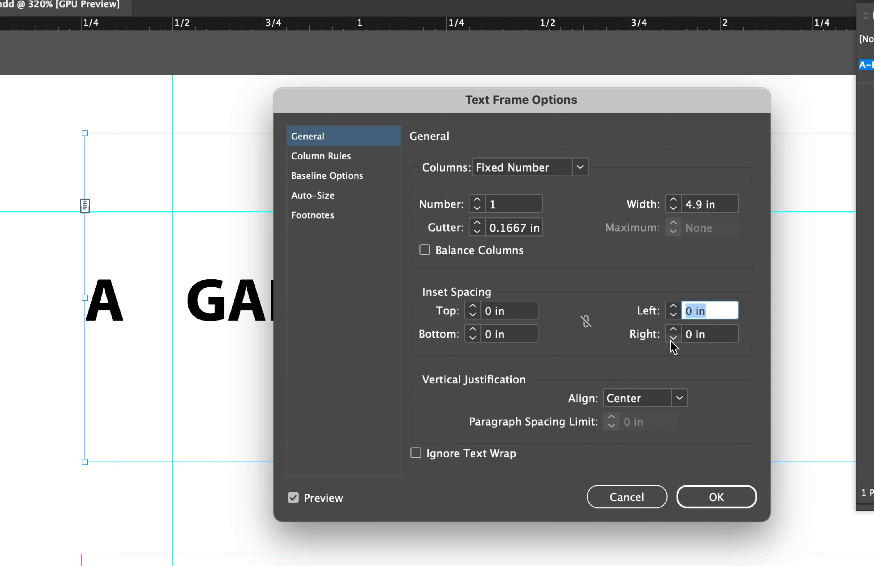
{"action": "type", "text": "0.12"}
{"action": "type", "text": "5"}
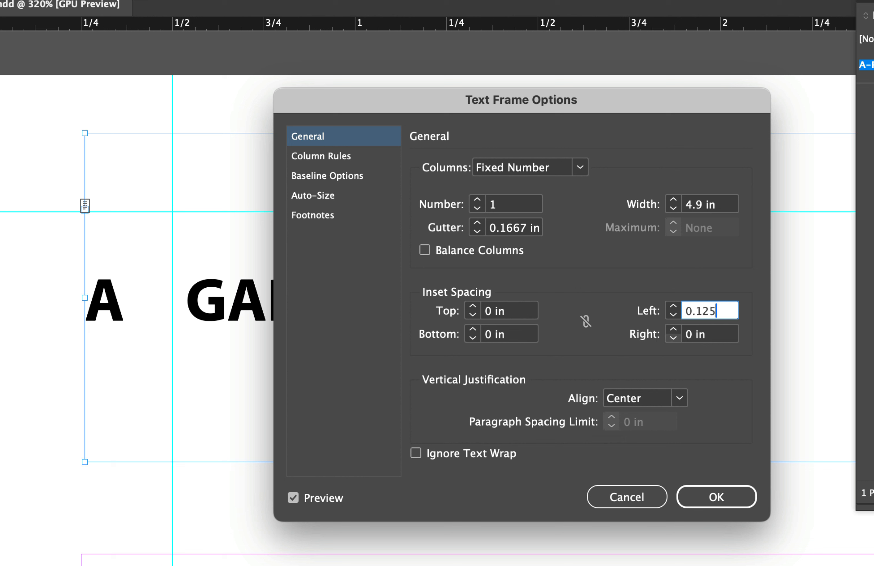
{"action": "left_click", "coordinate": [717, 332]}
{"action": "type", "text": ".125"}
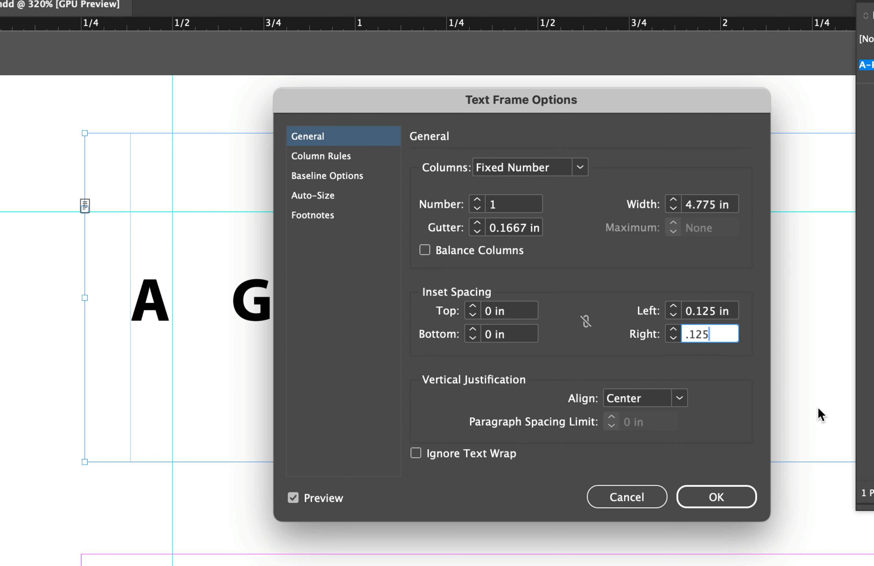
{"action": "left_click", "coordinate": [711, 495]}
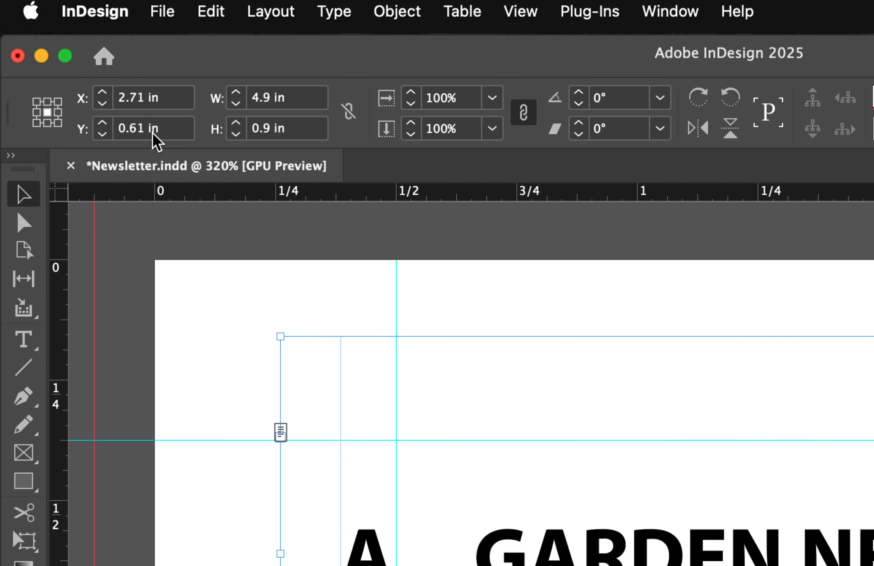
- Try to position the header frame at X 0.25 in and Y 0.5 in, measured from its center reference point
{"action": "left_click", "coordinate": [153, 99]}
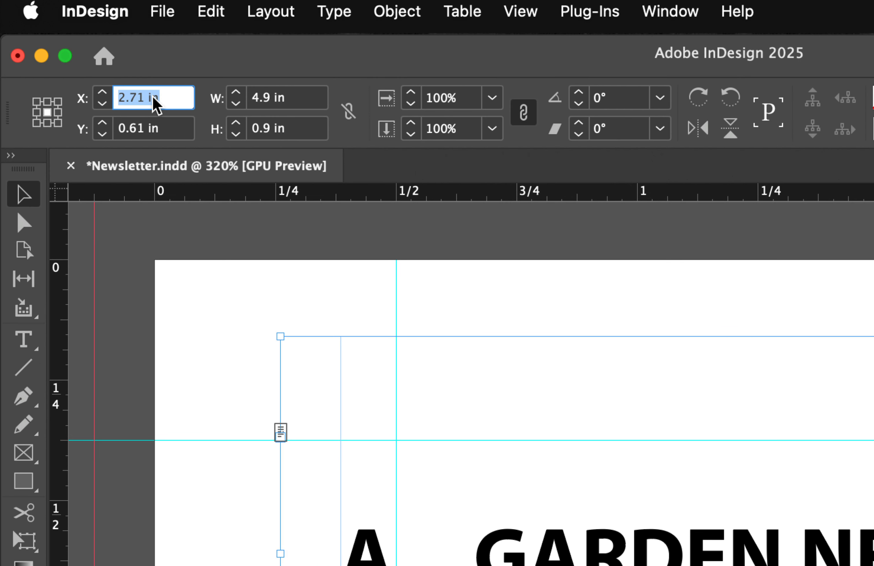
{"action": "type", "text": ".25"}
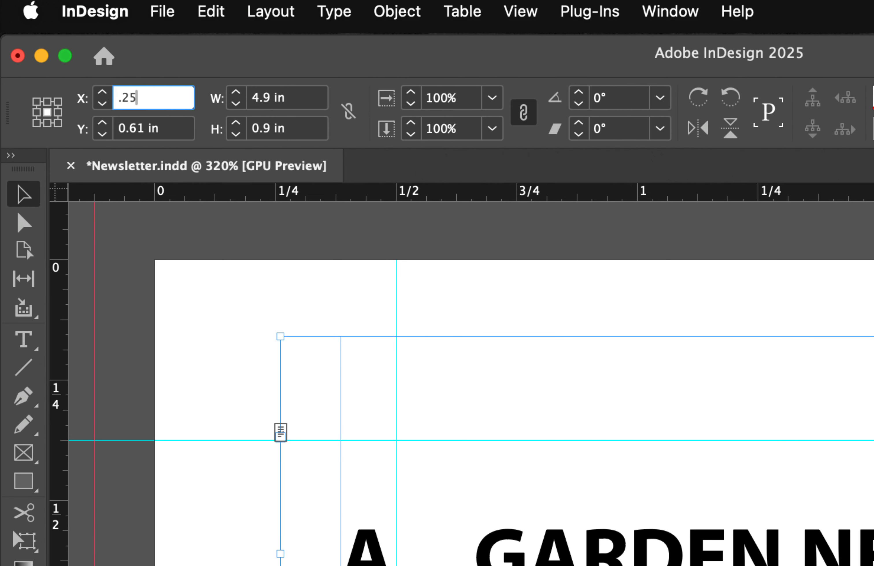
{"action": "key", "text": "Tab"}
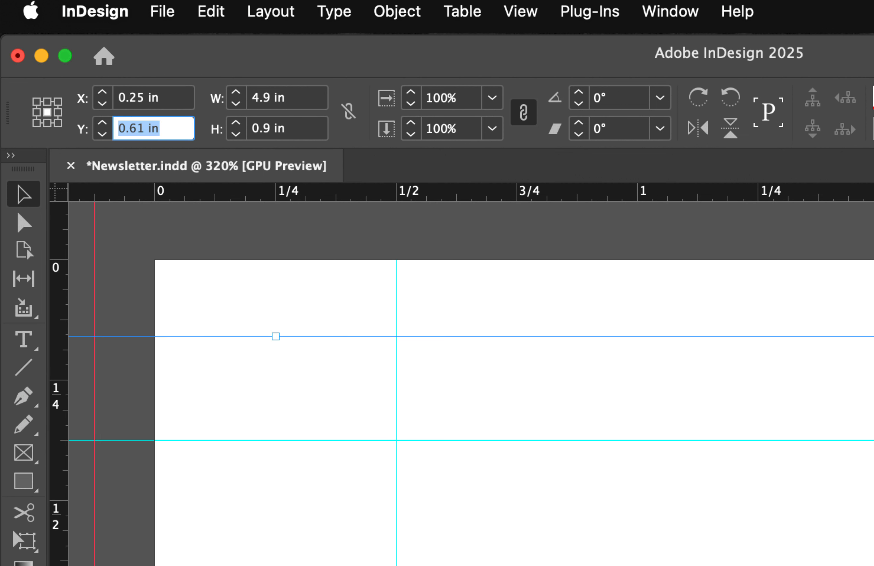
{"action": "type", "text": ".5"}
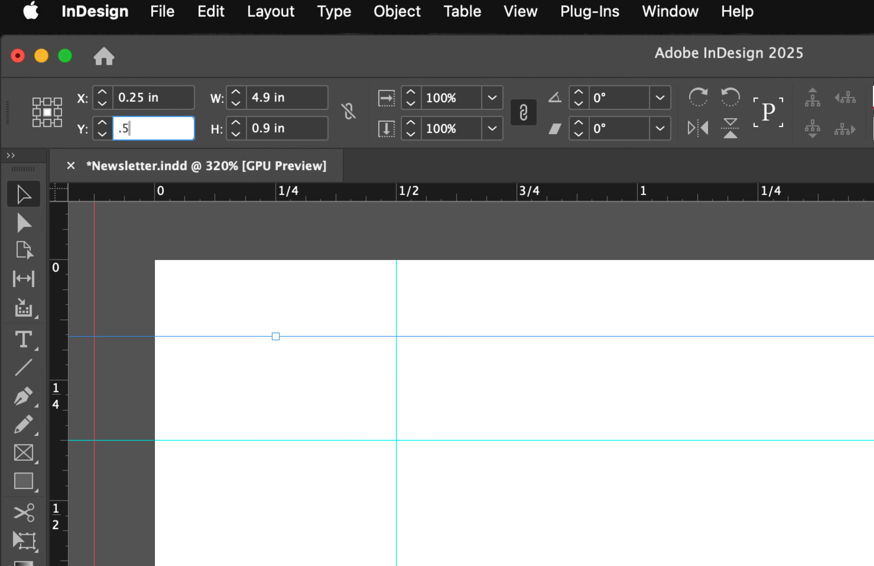
{"action": "key", "text": "Tab"}
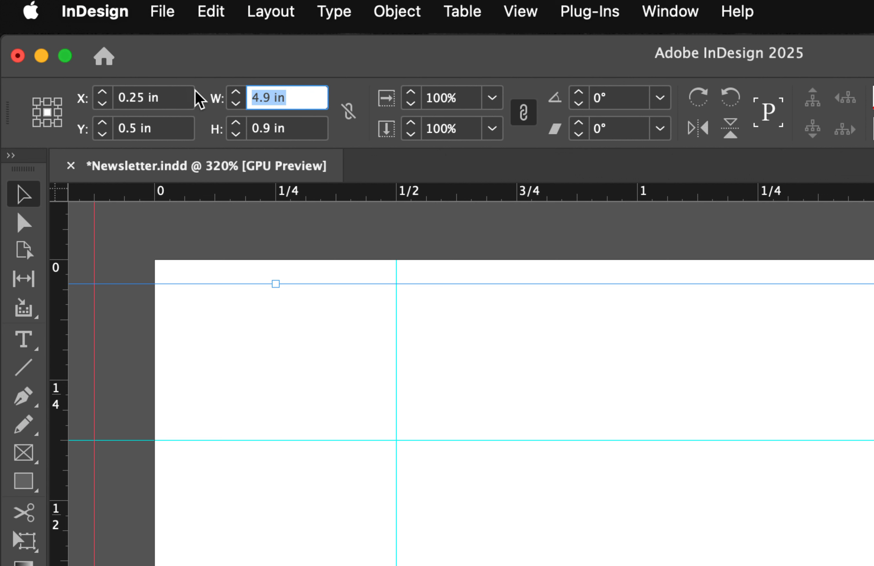
- Use the header frame's top-left reference point and position it at X 0.25 in and Y 0.5 in
{"action": "left_click", "coordinate": [36, 102]}
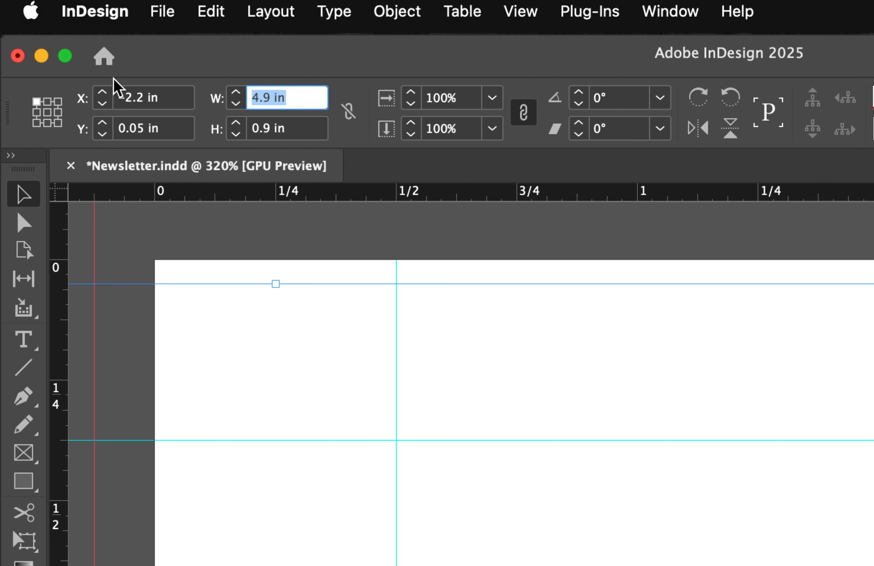
{"action": "left_click", "coordinate": [131, 93]}
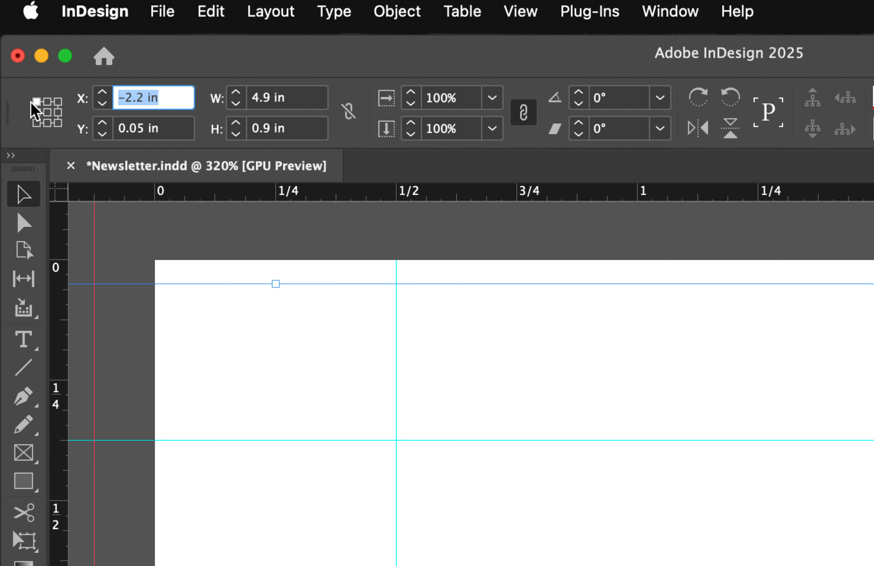
{"action": "type", "text": "."}
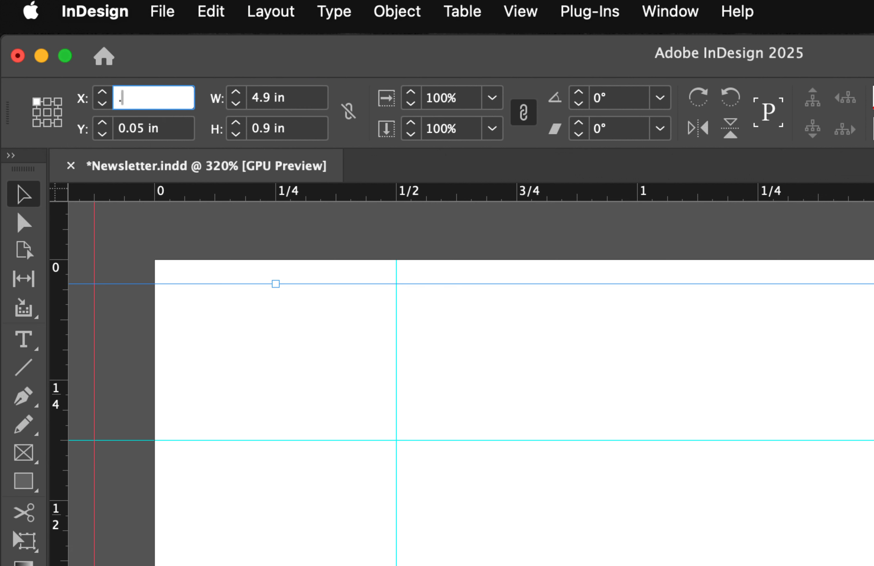
{"action": "type", "text": "25"}
{"action": "key", "text": "Tab"}
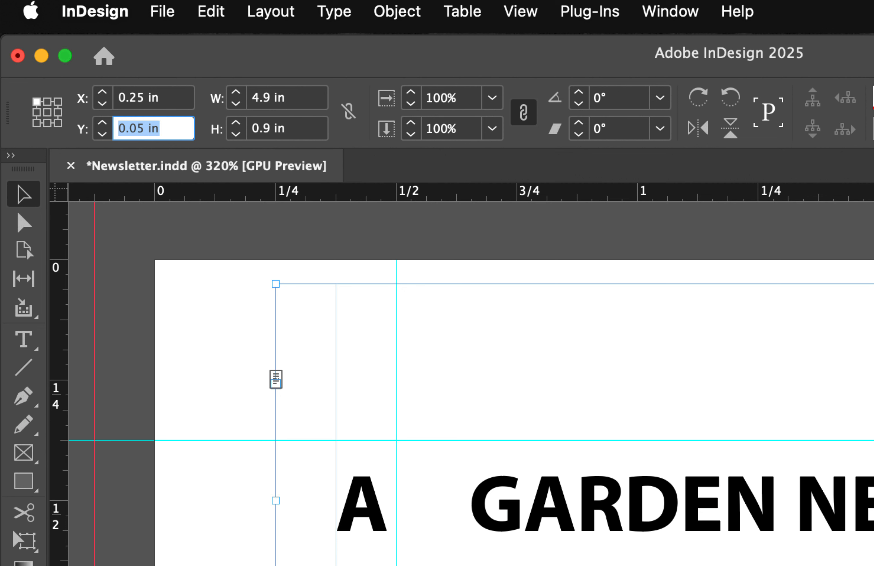
{"action": "type", "text": ".5"}
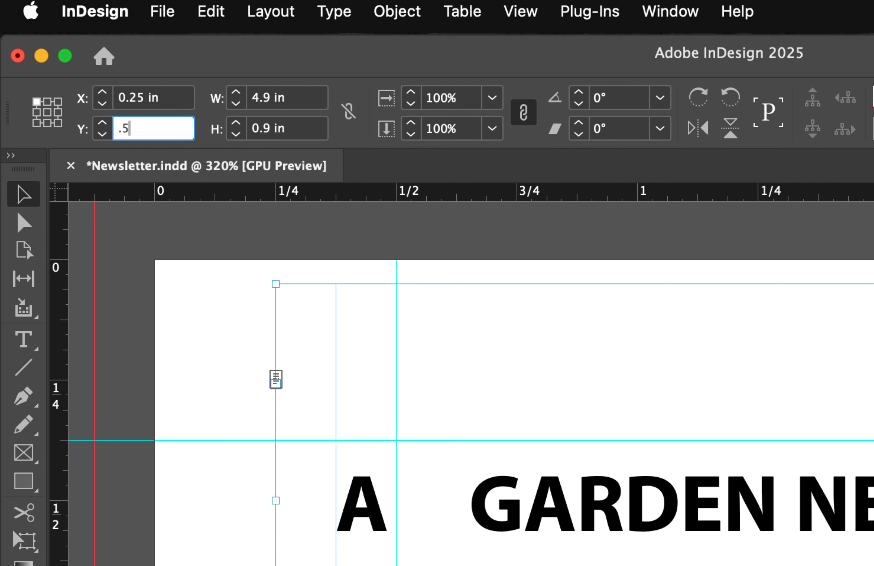
{"action": "key", "text": "Tab"}
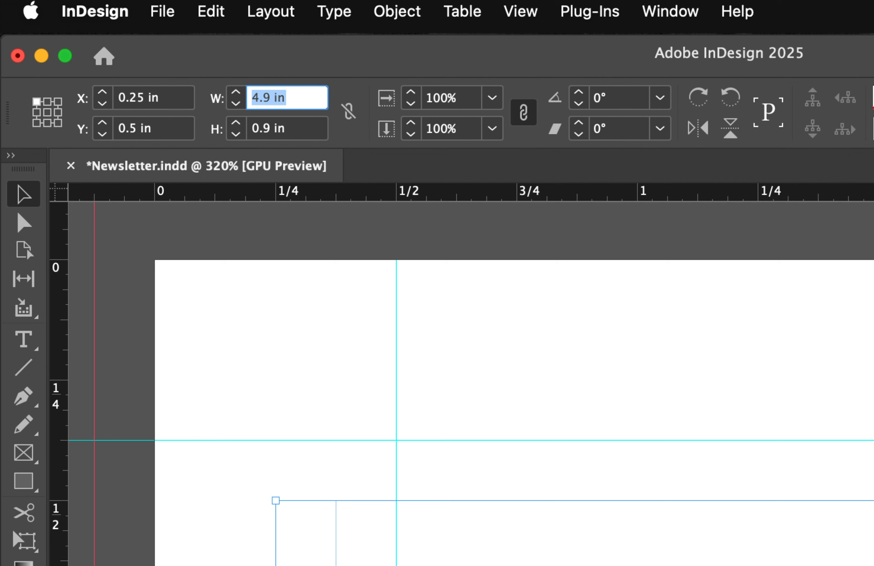
- Resize the header frame to 2 in wide and 0.3125 in high, then deselect it
{"action": "type", "text": "2"}
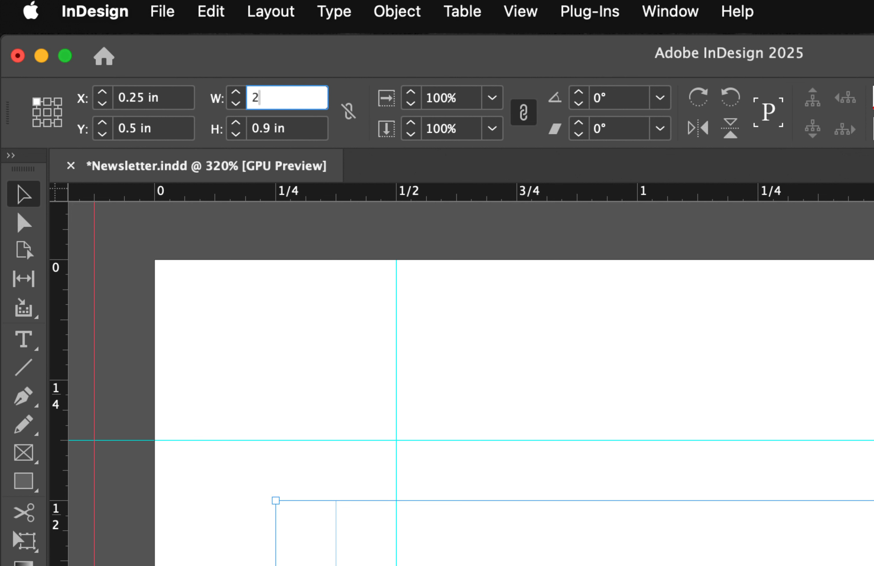
{"action": "key", "text": "Tab"}
{"action": "type", "text": ".31"}
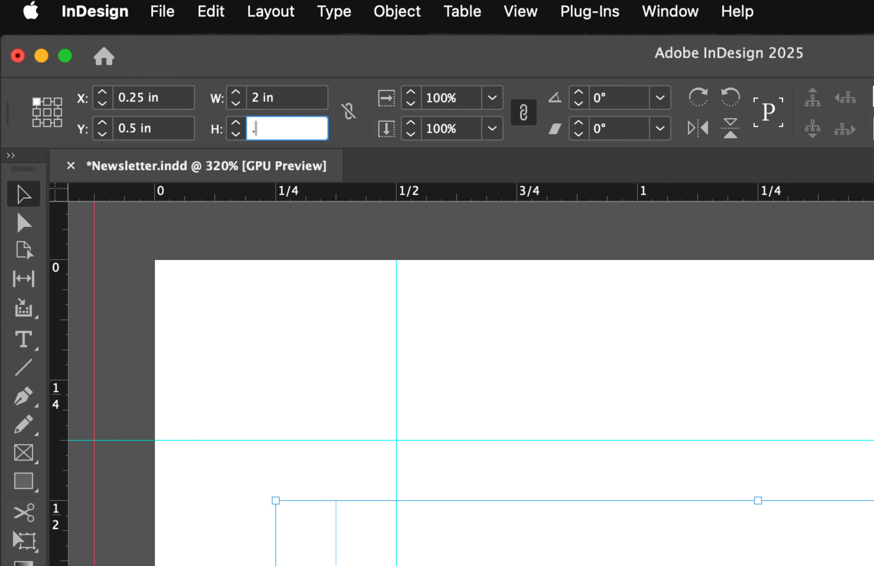
{"action": "type", "text": "25"}
{"action": "key", "text": "Return"}
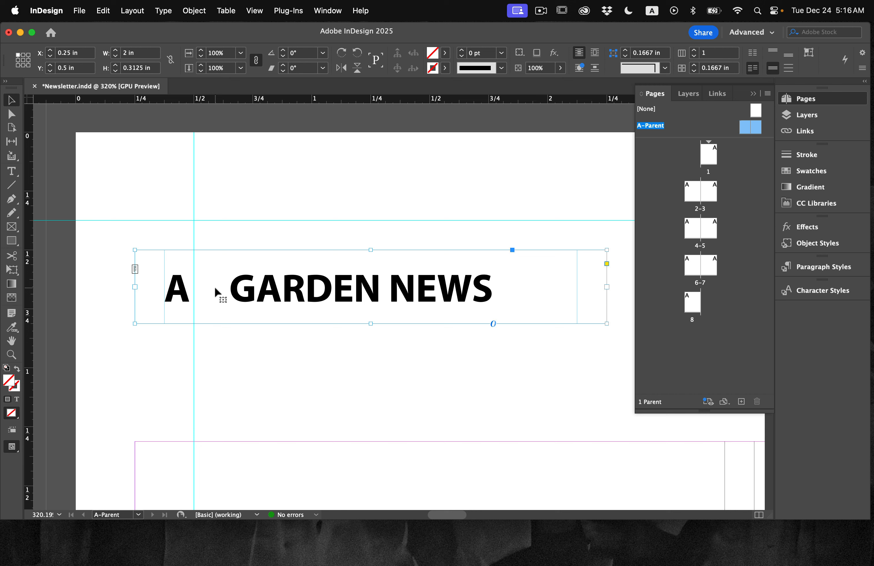
{"action": "left_click", "coordinate": [223, 217]}
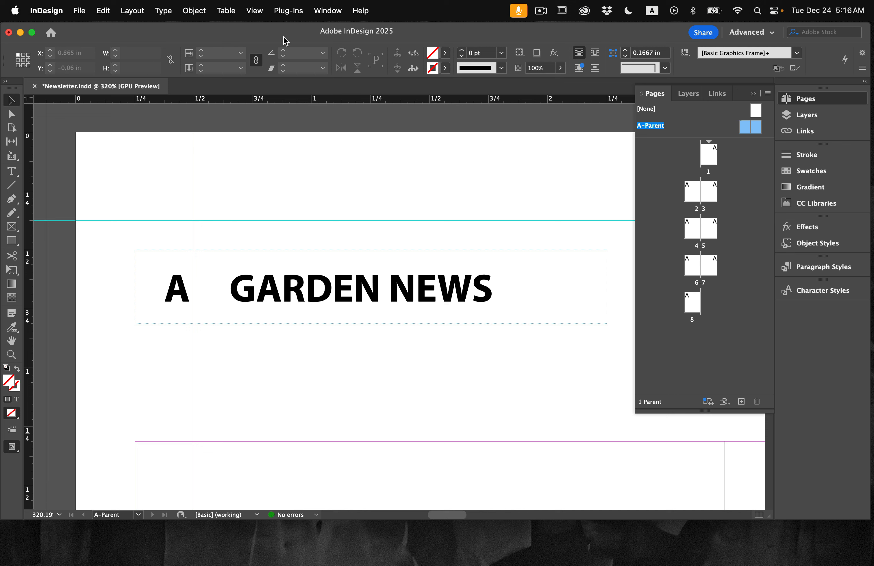
- Duplicate the header frame onto the right-hand page of the parent spread, level with the original at about X 14.7 in
{"action": "left_click", "coordinate": [259, 12]}
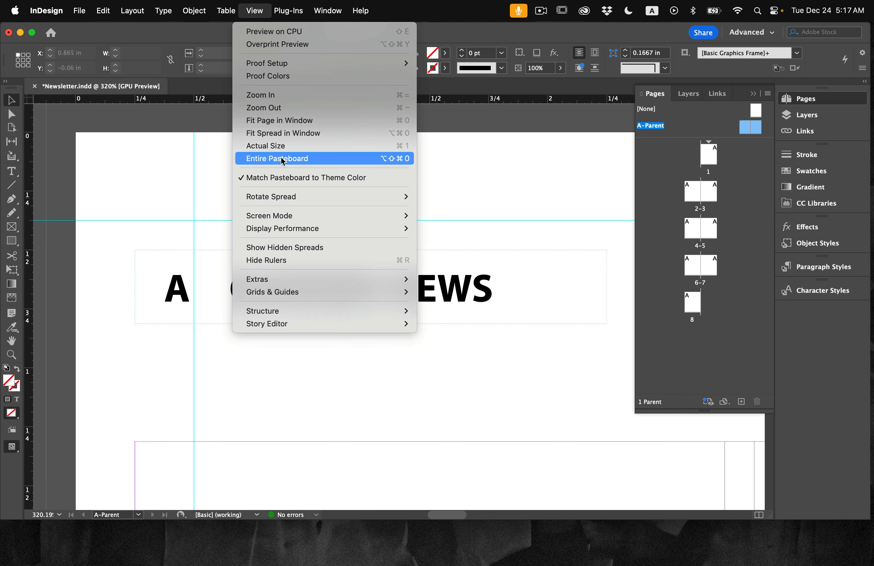
{"action": "left_click", "coordinate": [304, 133]}
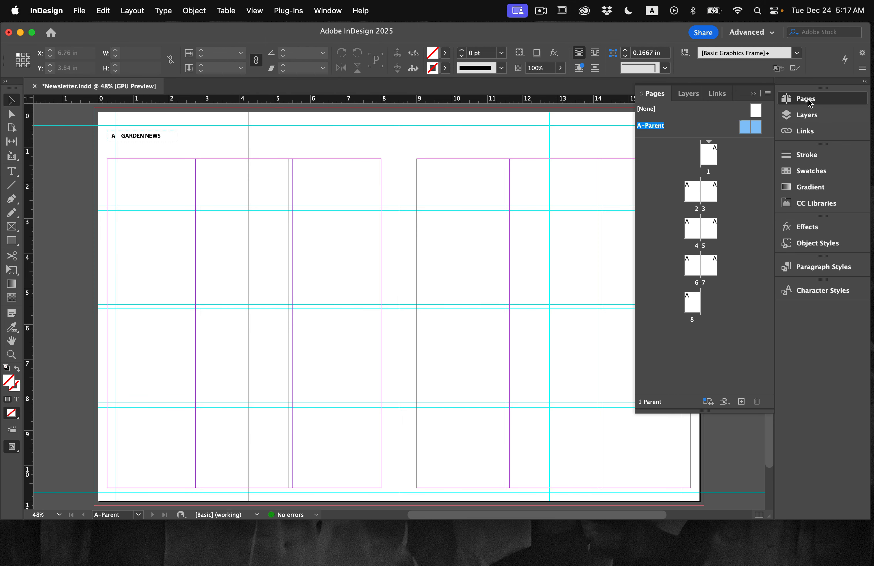
{"action": "left_click", "coordinate": [798, 99]}
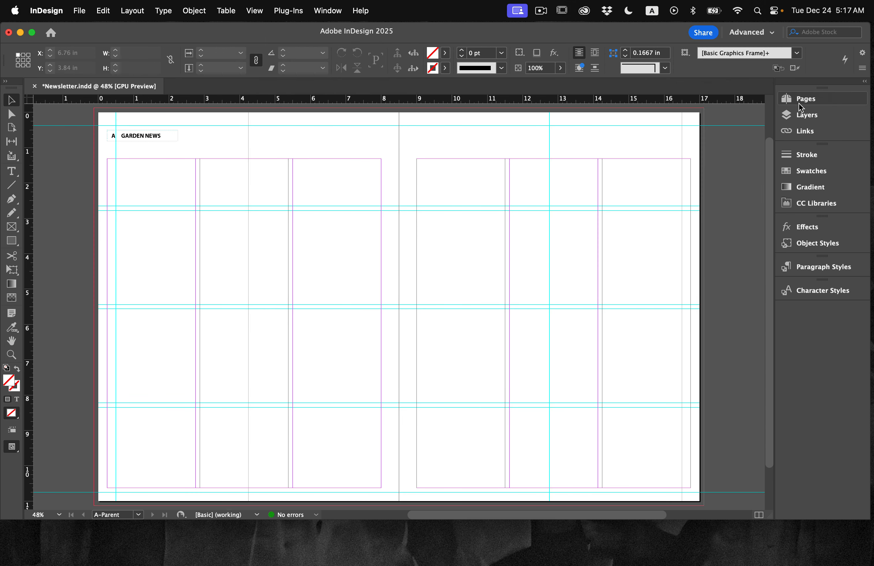
{"action": "left_click", "coordinate": [132, 140]}
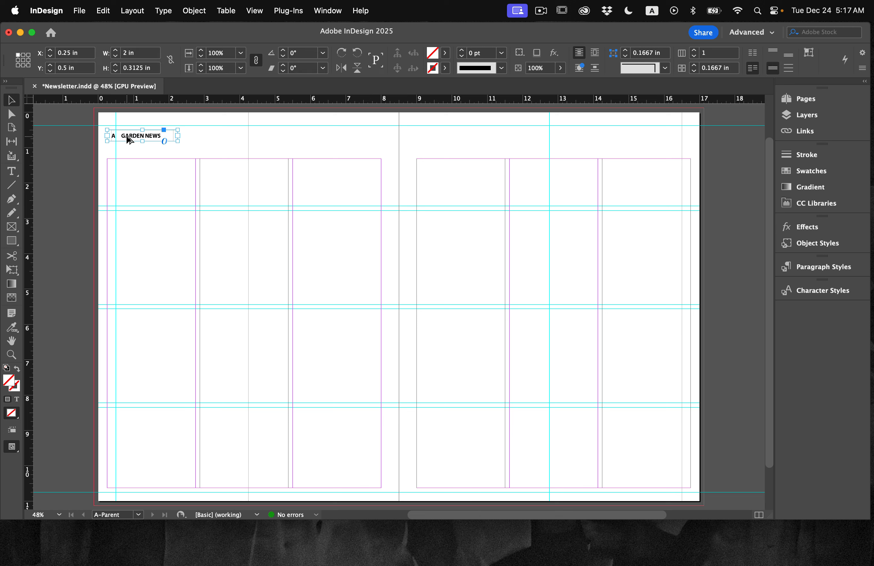
{"action": "left_click_drag", "start_coordinate": [129, 140], "coordinate": [640, 151]}
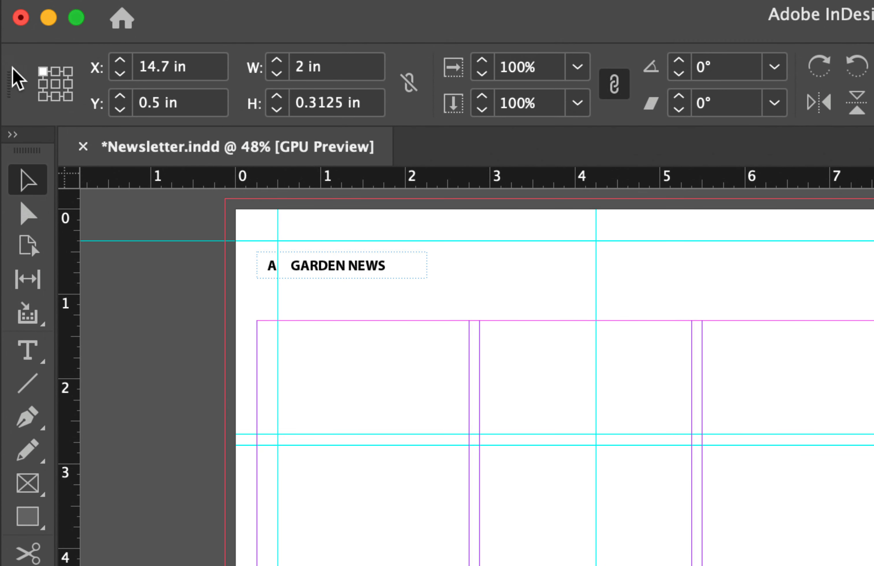
- Use the duplicated header frame's top-right reference point and set its X position to 17-.25 (16.75 in), then deselect it
{"action": "left_click", "coordinate": [68, 71]}
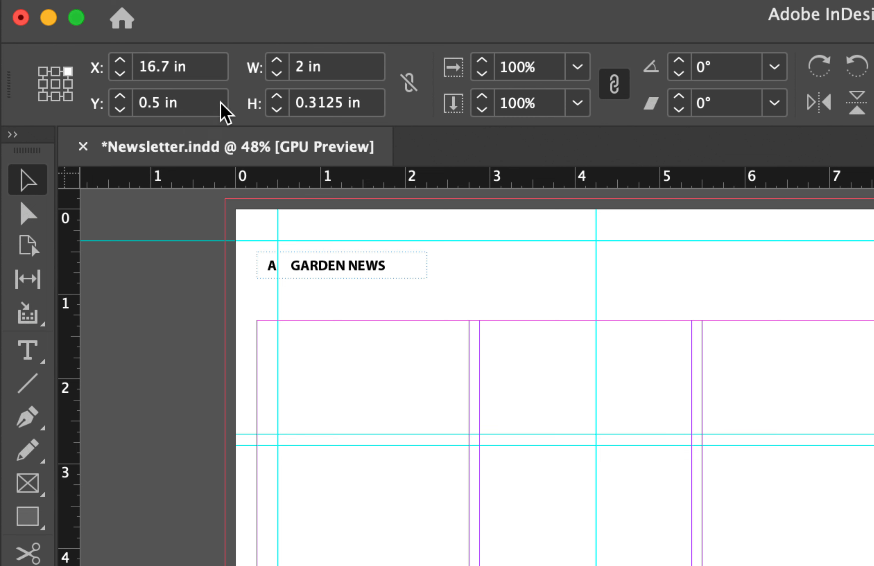
{"action": "left_click", "coordinate": [180, 67]}
{"action": "triple_click", "coordinate": [179, 67]}
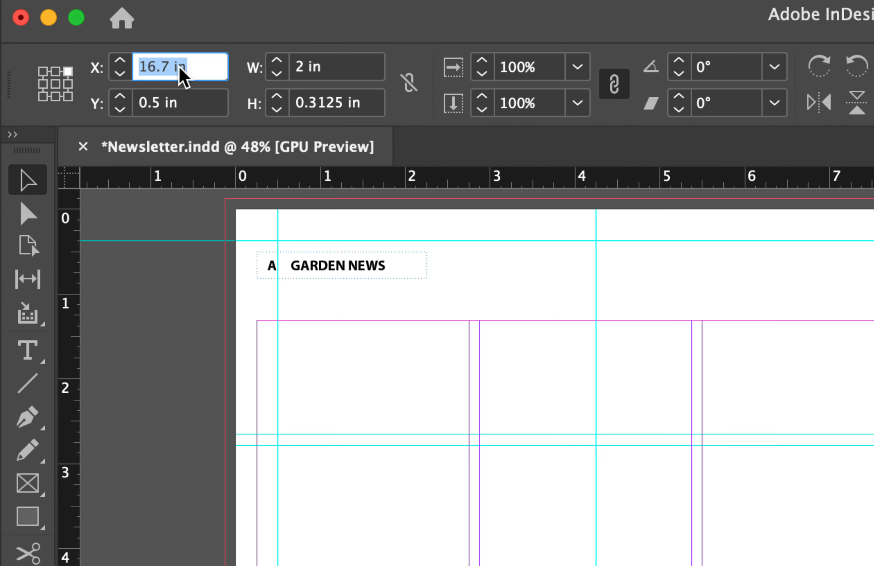
{"action": "type", "text": "17-"}
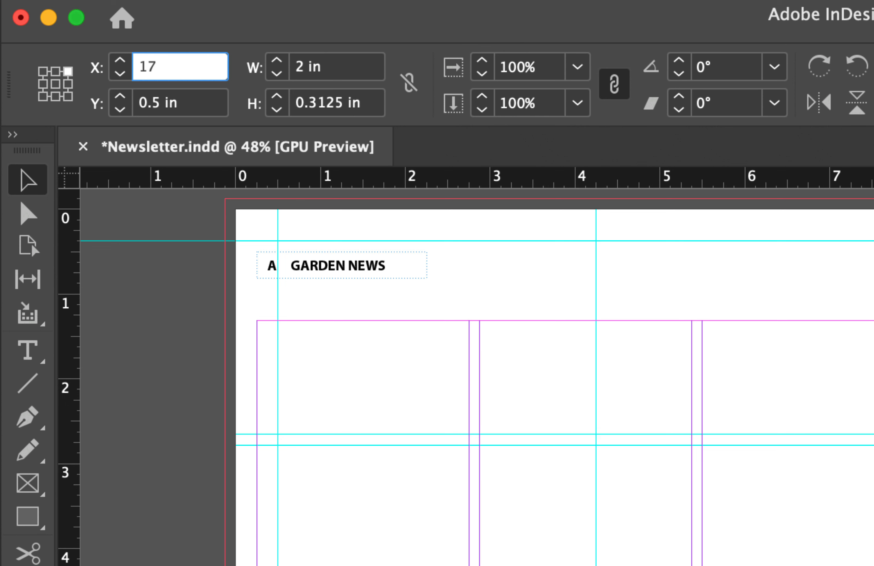
{"action": "type", "text": ".25"}
{"action": "key", "text": "Return"}
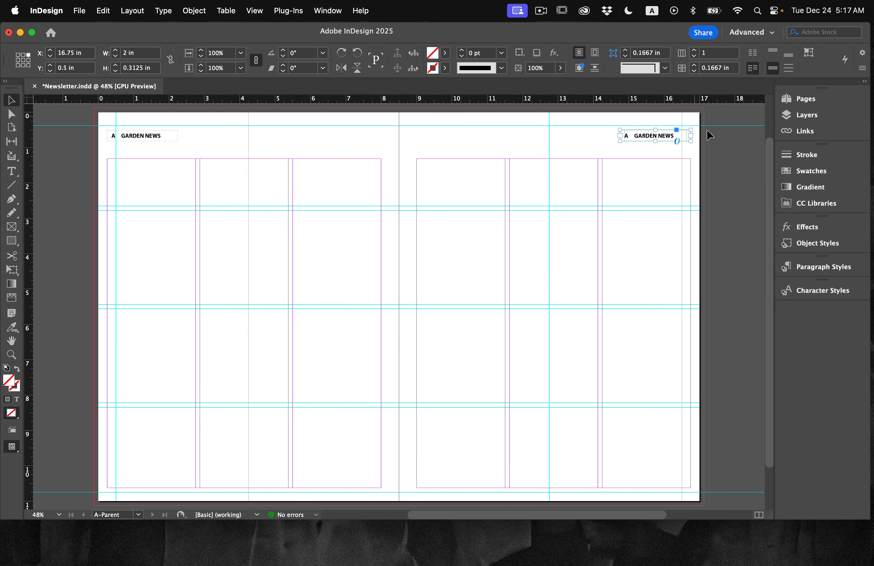
{"action": "left_click", "coordinate": [526, 151]}
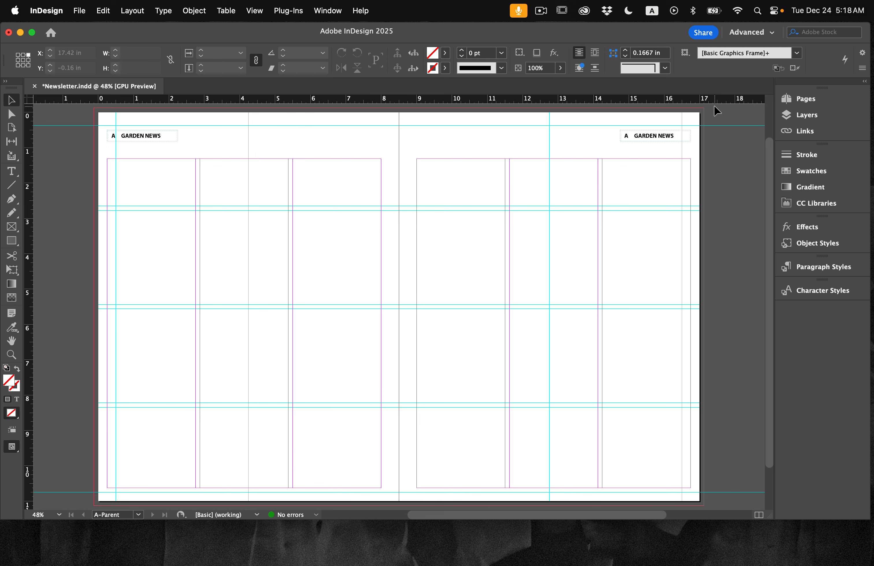
- Delete the page number marker and the space before GARDEN NEWS in the right-hand page's header
{"action": "key", "text": "super+="}
{"action": "key", "text": "super+="}
{"action": "key", "text": "super+="}
{"action": "scroll", "coordinate": [713, 109], "scroll_direction": "up", "scroll_amount": 10}
{"action": "scroll", "coordinate": [713, 111], "scroll_direction": "right", "scroll_amount": 3}
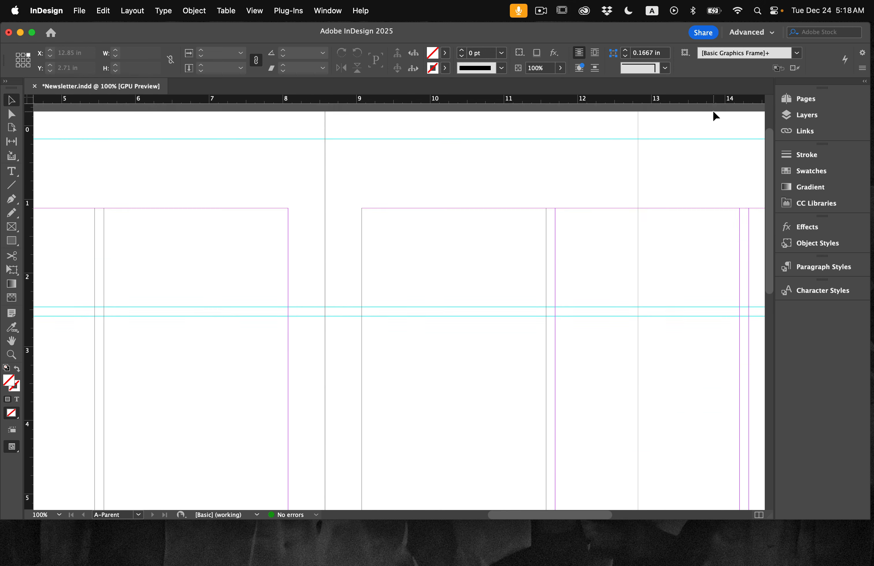
{"action": "scroll", "coordinate": [713, 112], "scroll_direction": "right", "scroll_amount": 10}
{"action": "scroll", "coordinate": [712, 112], "scroll_direction": "up", "scroll_amount": 3}
{"action": "scroll", "coordinate": [712, 111], "scroll_direction": "down", "scroll_amount": 2}
{"action": "key", "text": "super+="}
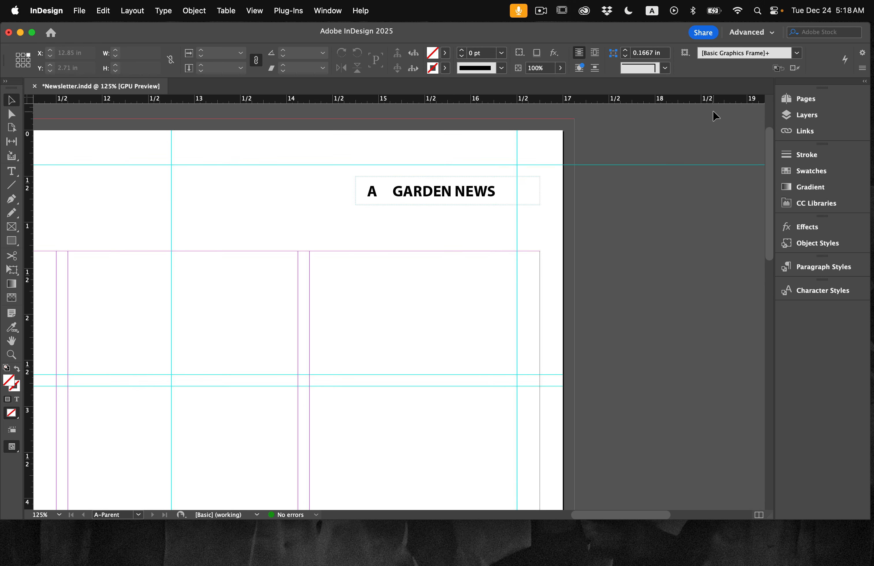
{"action": "key", "text": "super+="}
{"action": "scroll", "coordinate": [600, 214], "scroll_direction": "right", "scroll_amount": 3}
{"action": "scroll", "coordinate": [600, 214], "scroll_direction": "up", "scroll_amount": 2}
{"action": "scroll", "coordinate": [601, 215], "scroll_direction": "down", "scroll_amount": 1}
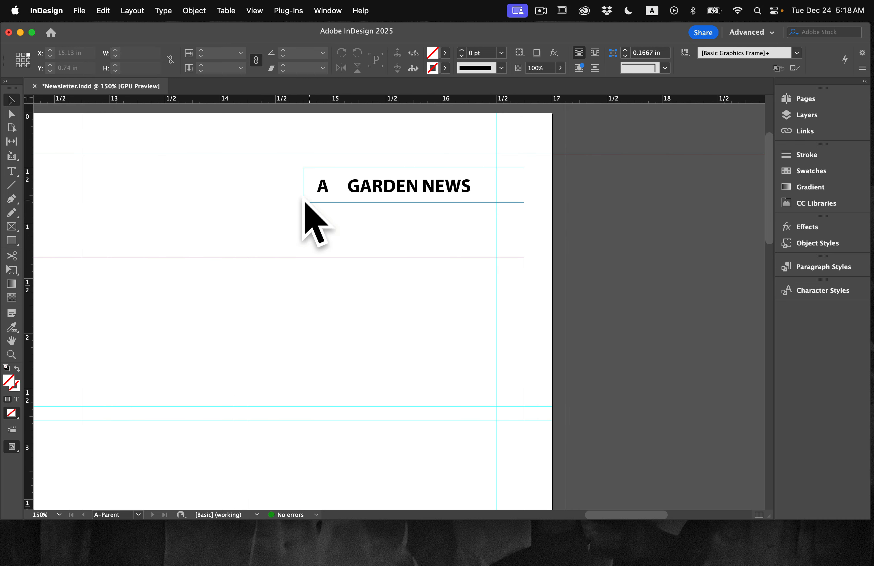
{"action": "left_click", "coordinate": [11, 172]}
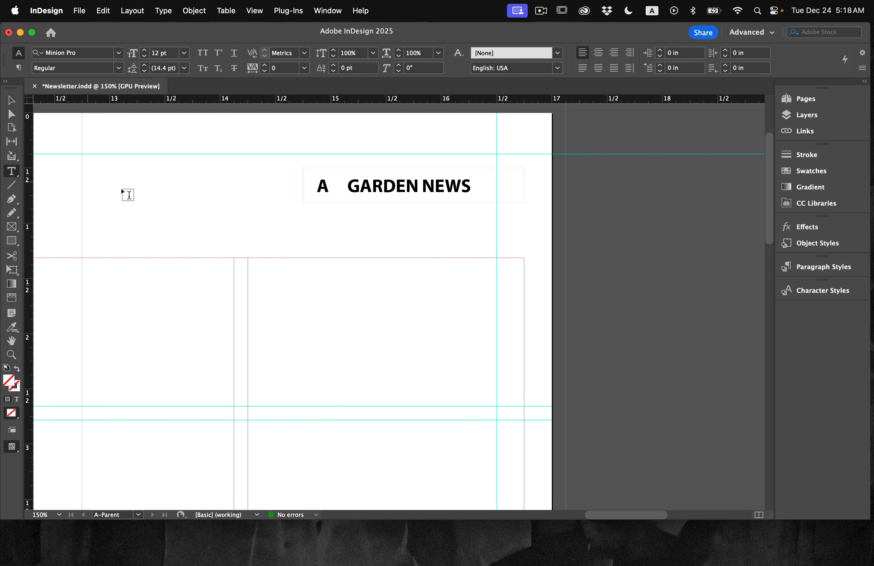
{"action": "left_click", "coordinate": [349, 186]}
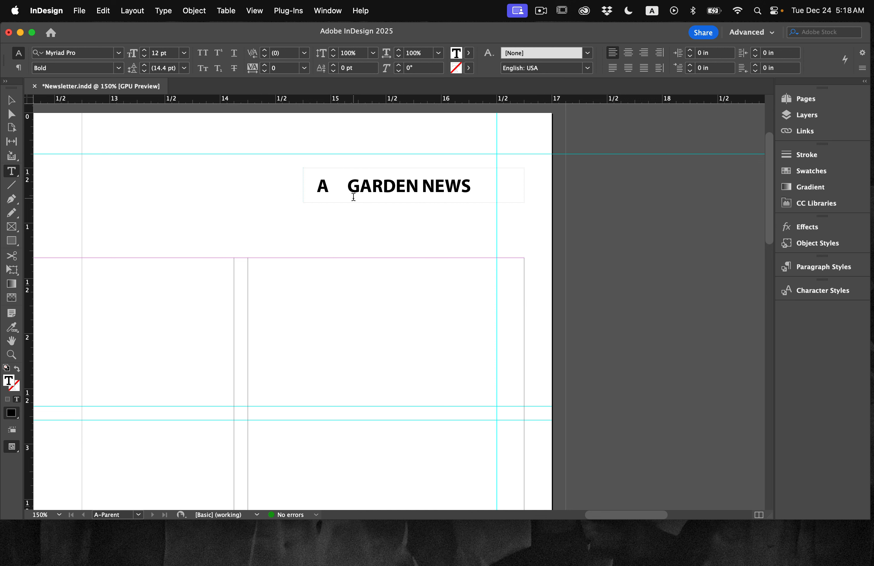
{"action": "key", "text": "BackSpace"}
{"action": "key", "text": "BackSpace"}
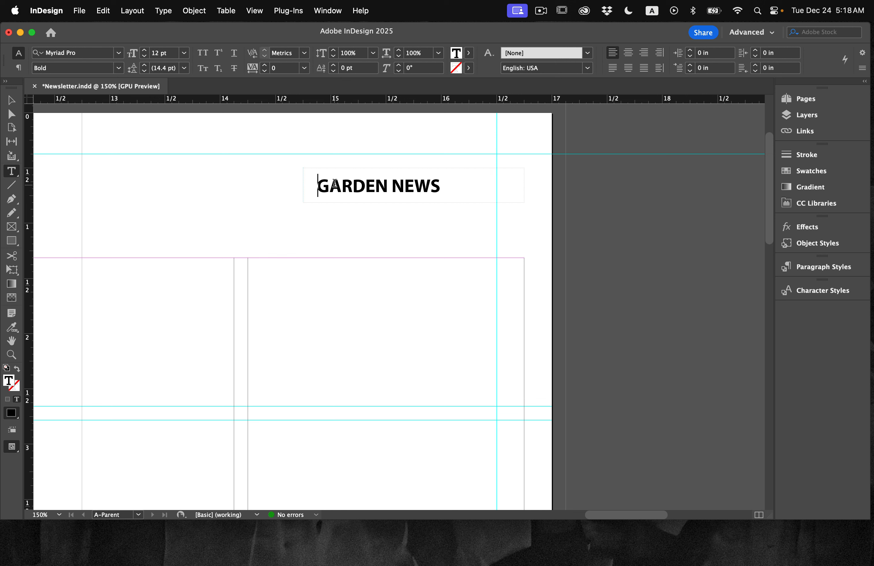
- Insert an em space after GARDEN NEWS in the right-hand page's header
{"action": "left_click", "coordinate": [439, 186]}
{"action": "left_click", "coordinate": [80, 11]}
{"action": "mouse_move", "coordinate": [164, 11]}
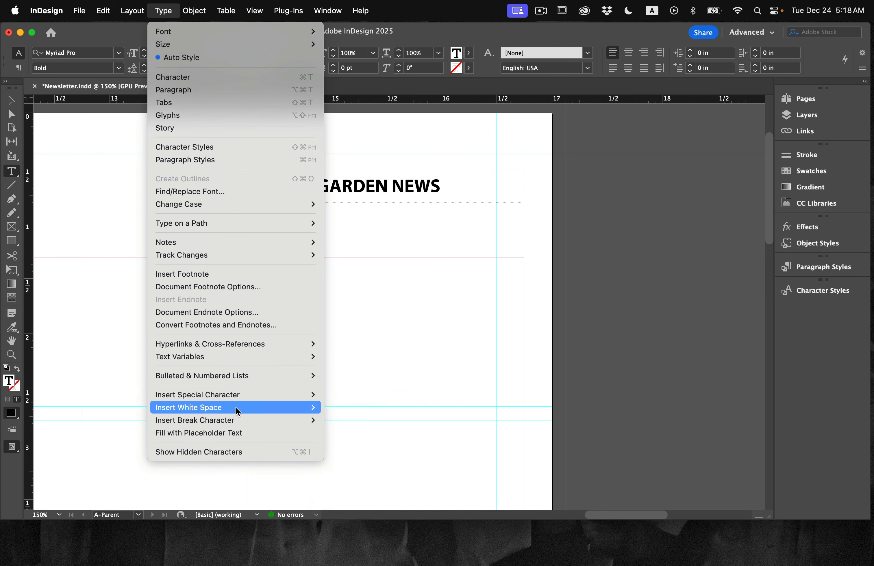
{"action": "mouse_move", "coordinate": [239, 408]}
{"action": "left_click", "coordinate": [360, 402]}
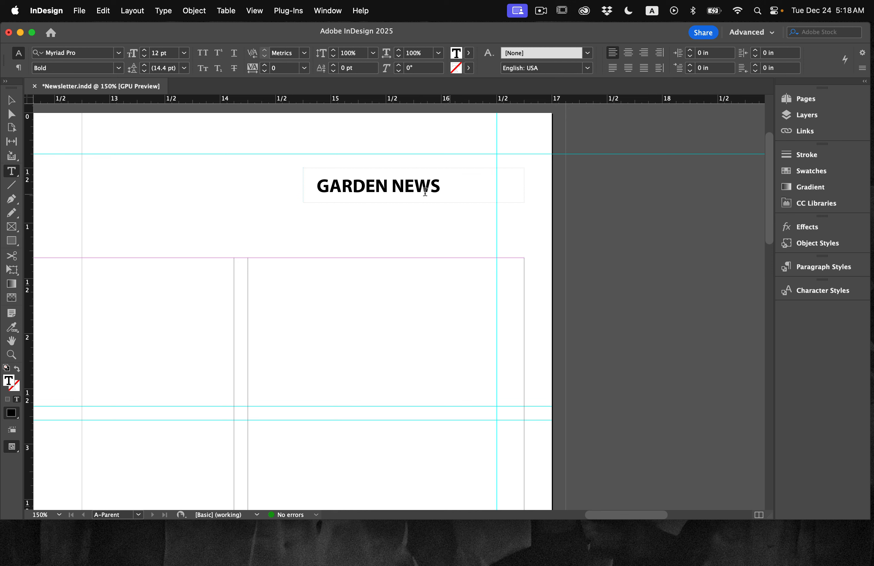
- Add a Current Page Number marker at the end of the right-hand page's header text
{"action": "left_click", "coordinate": [99, 11]}
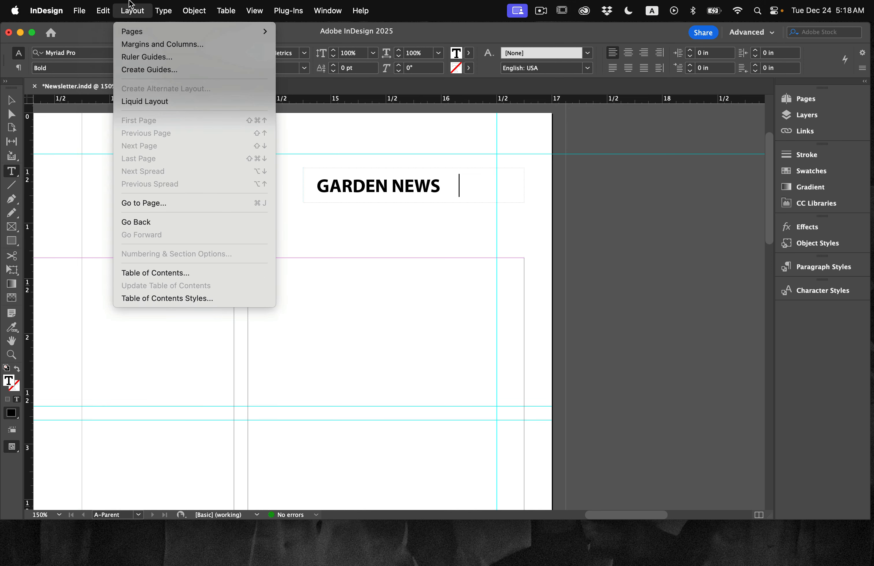
{"action": "mouse_move", "coordinate": [163, 11]}
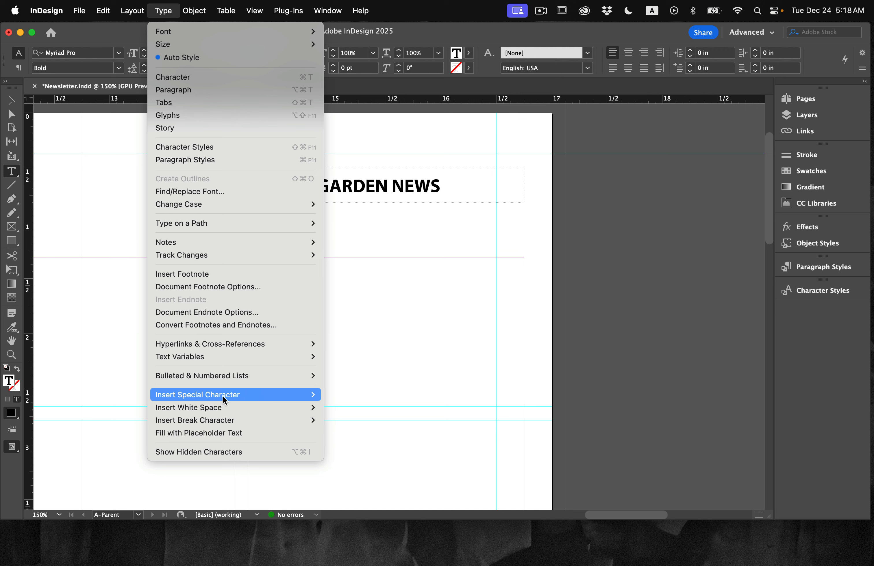
{"action": "mouse_move", "coordinate": [223, 395]}
{"action": "mouse_move", "coordinate": [365, 405]}
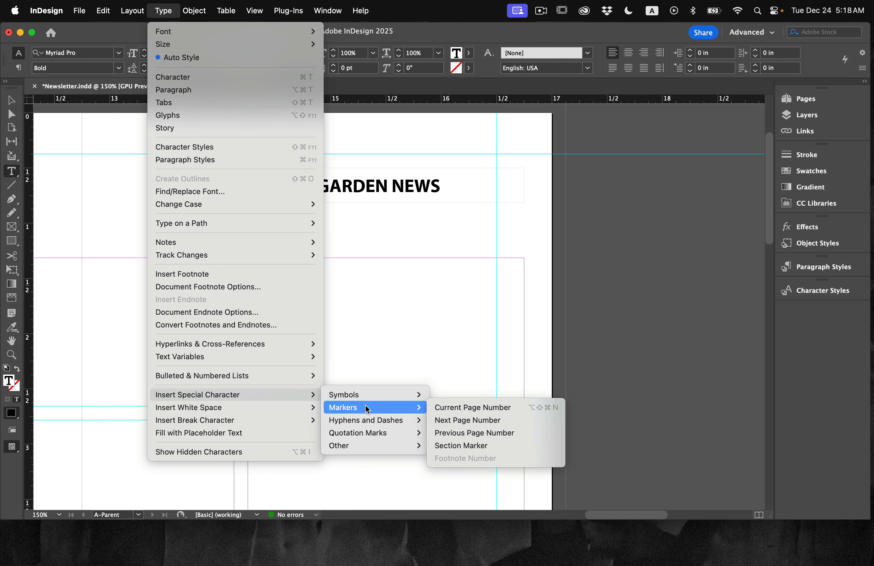
{"action": "left_click", "coordinate": [487, 406]}
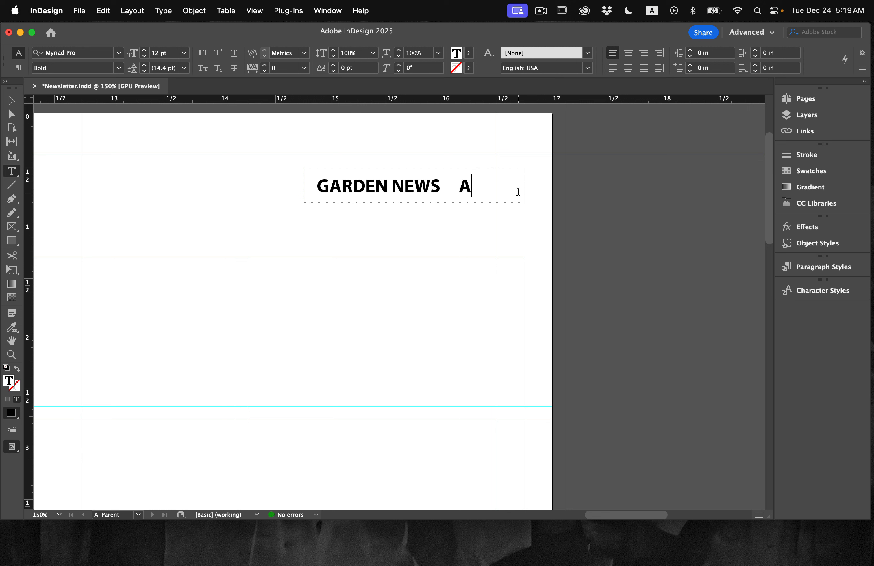
- Right-align all the text in the right-hand page's header and deselect its frame with the whole spread in view
{"action": "left_click_drag", "start_coordinate": [493, 185], "coordinate": [309, 180]}
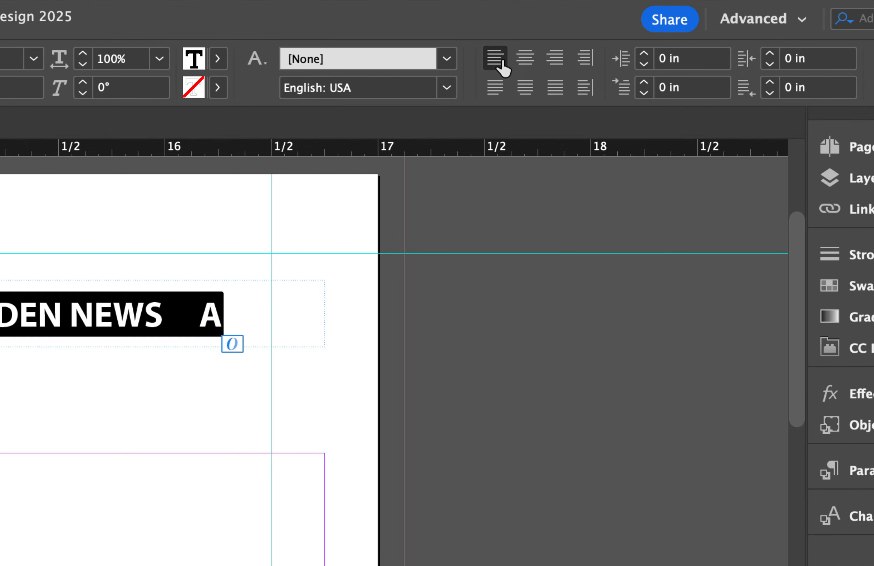
{"action": "left_click", "coordinate": [554, 64]}
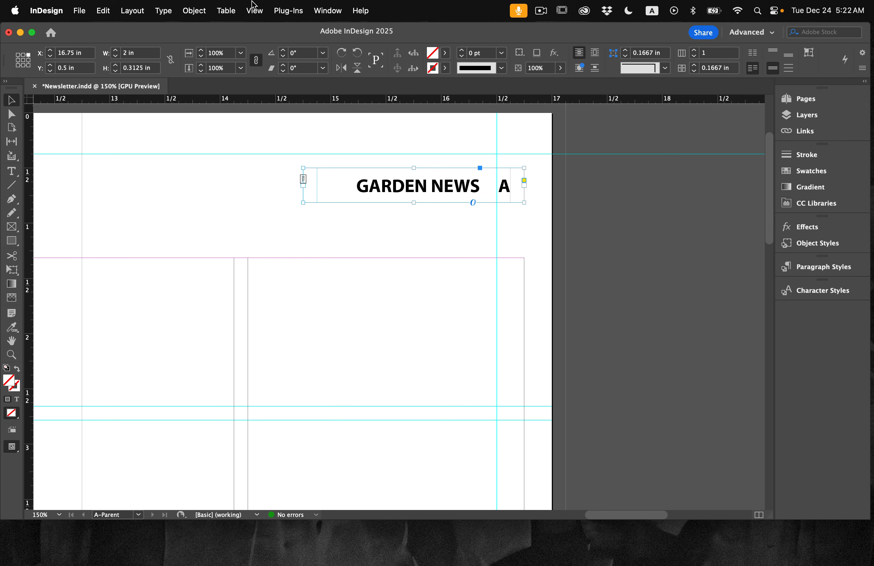
{"action": "left_click", "coordinate": [254, 7]}
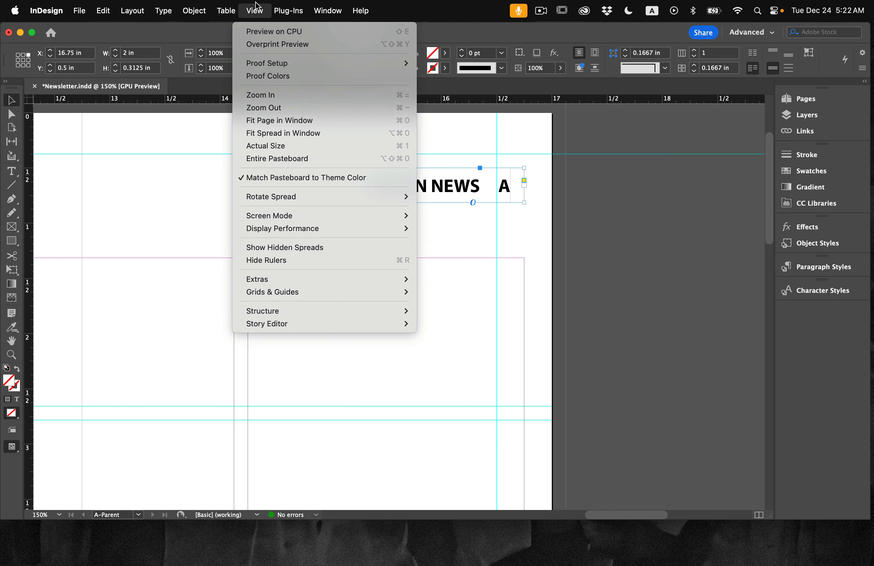
{"action": "left_click", "coordinate": [289, 134]}
{"action": "left_click", "coordinate": [456, 136]}
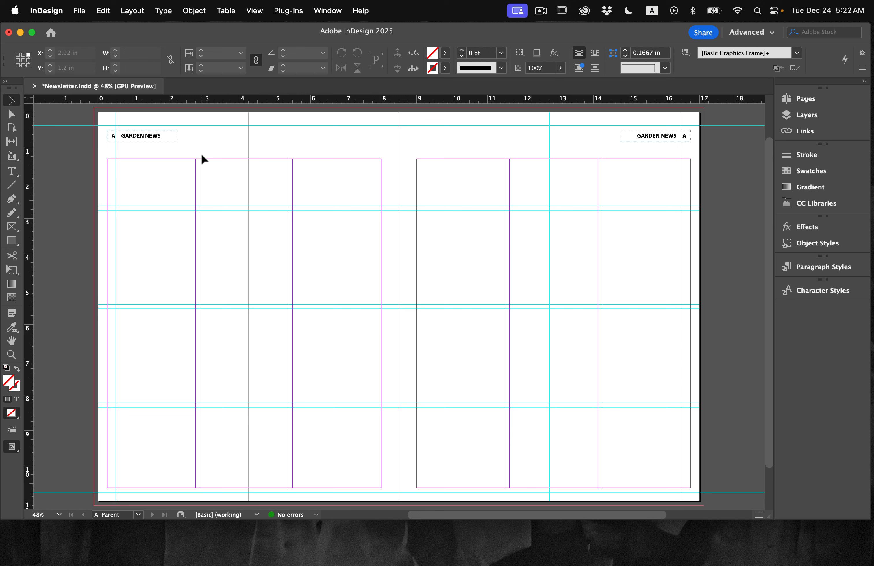
- Duplicate both header frames together straight down to the foot of the spread, at Y 10.4375 in, to serve as footers
{"action": "left_click", "coordinate": [144, 134]}
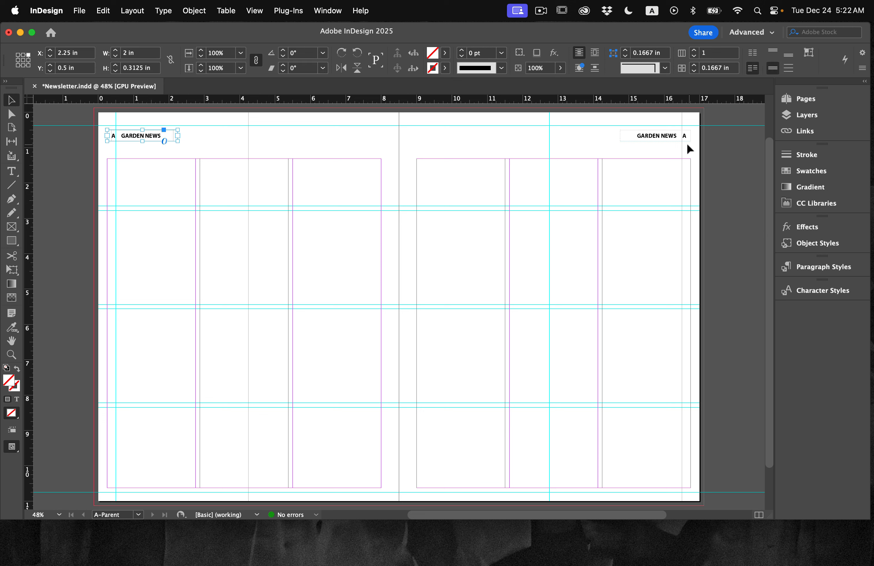
{"action": "left_click", "coordinate": [666, 137], "text": "shift"}
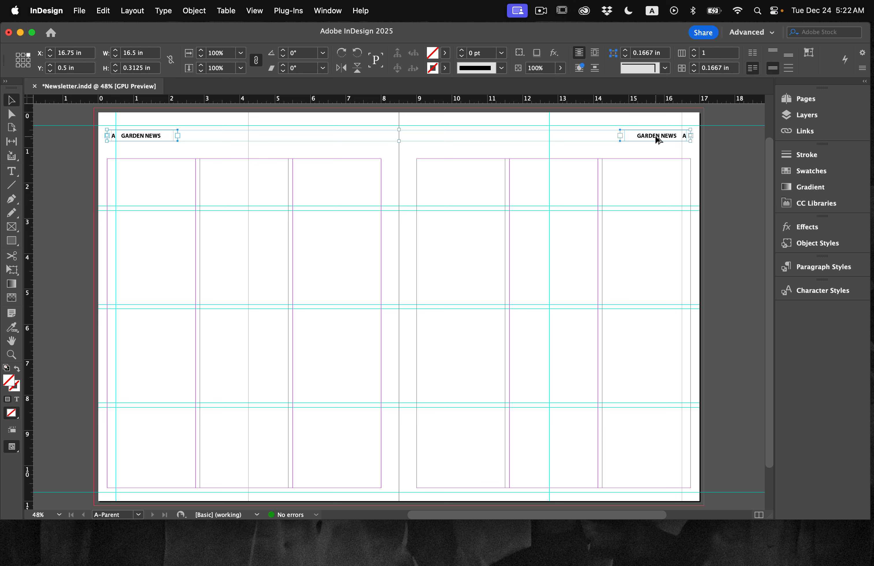
{"action": "left_click_drag", "start_coordinate": [658, 140], "coordinate": [669, 487]}
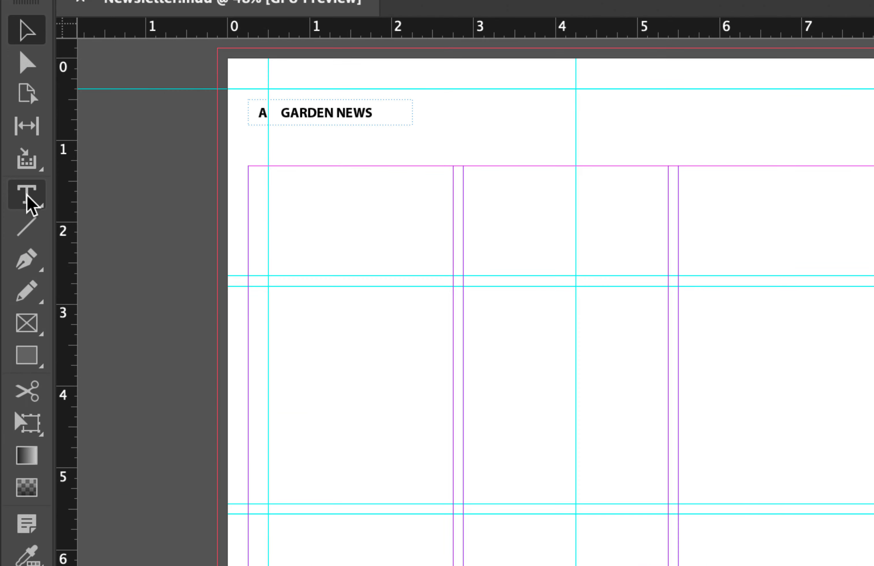
- Set the text of both footer frames to the Regular font style and change it to Title Case
{"action": "left_click", "coordinate": [11, 172]}
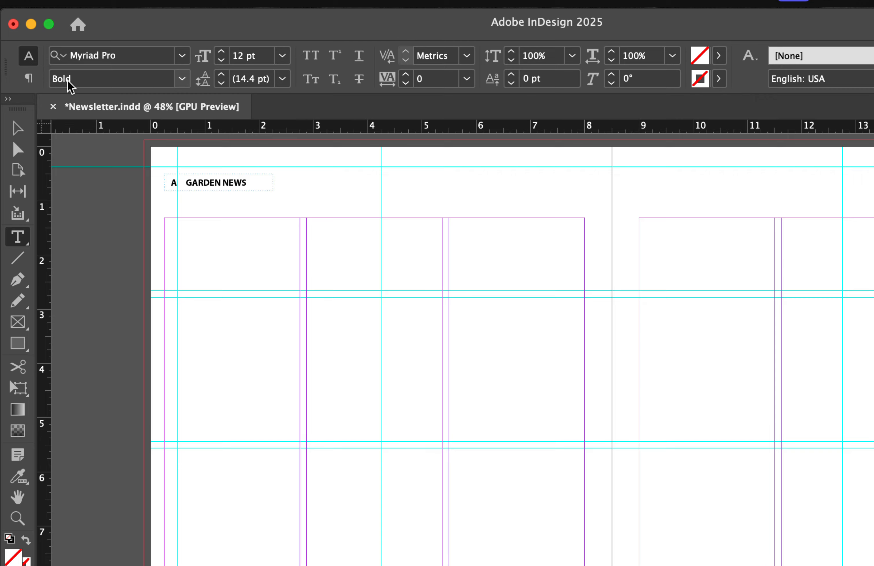
{"action": "left_click", "coordinate": [180, 80]}
{"action": "left_click", "coordinate": [107, 120]}
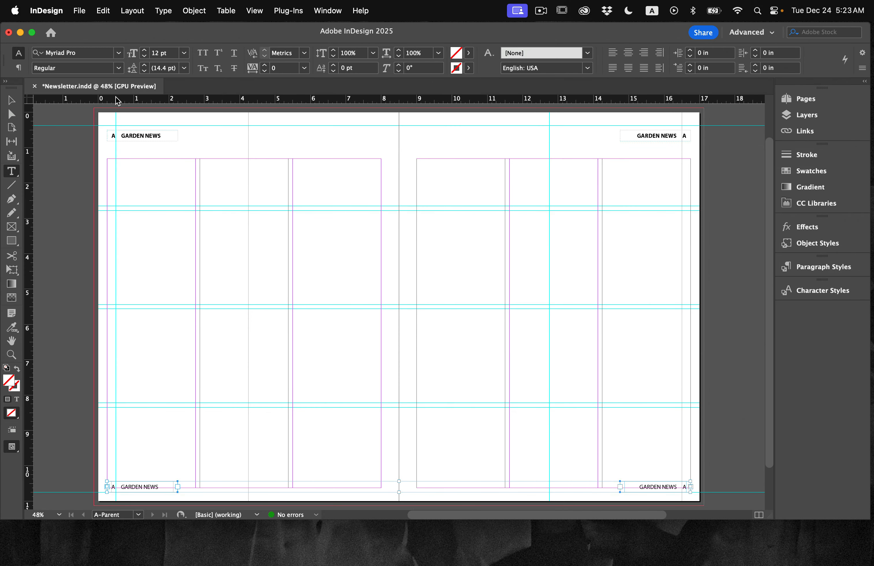
{"action": "left_click", "coordinate": [164, 11]}
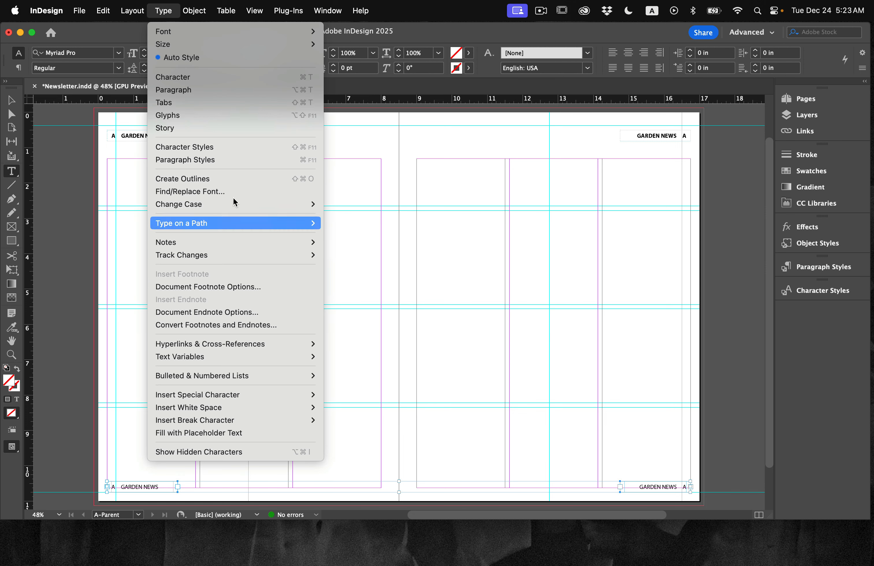
{"action": "mouse_move", "coordinate": [240, 207]}
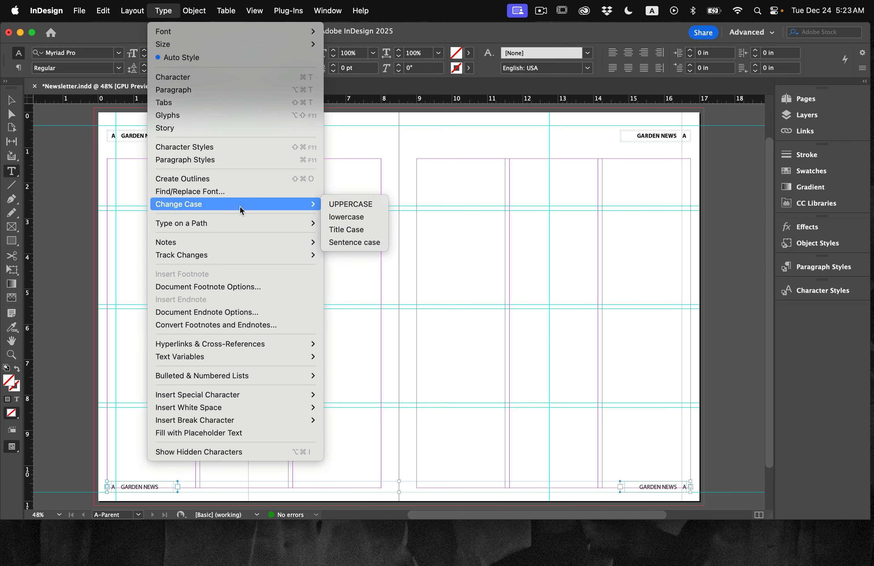
{"action": "left_click", "coordinate": [364, 230]}
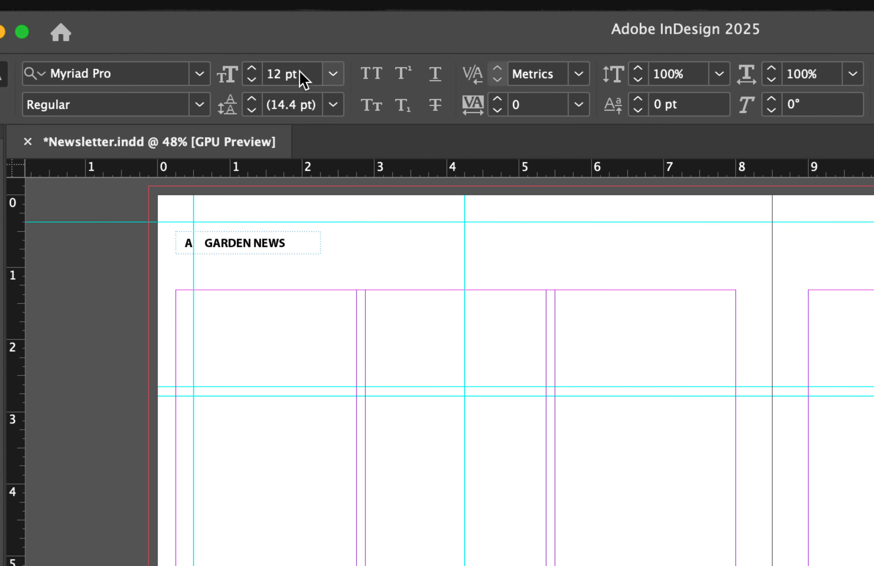
- Set the font size of both footer frames to 10 pt
{"action": "triple_click", "coordinate": [302, 78]}
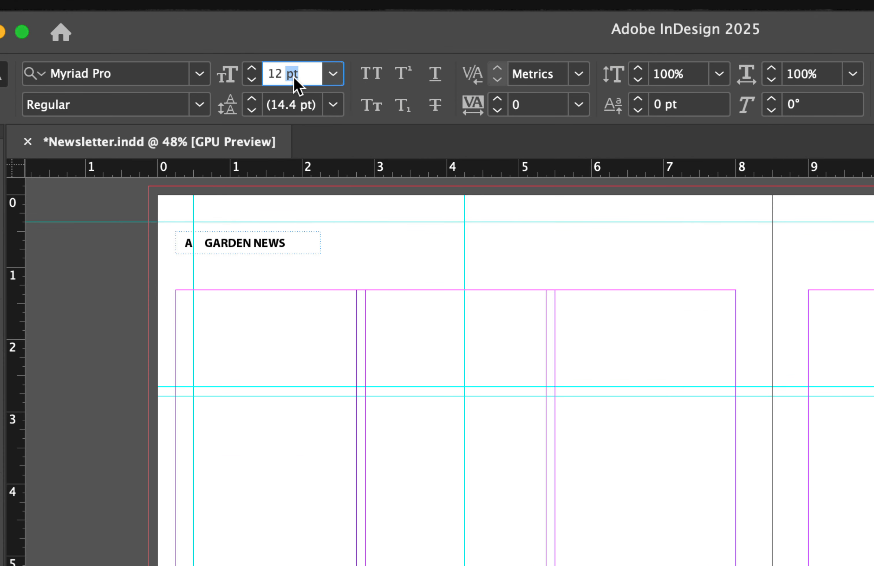
{"action": "type", "text": "10"}
{"action": "key", "text": "Return"}
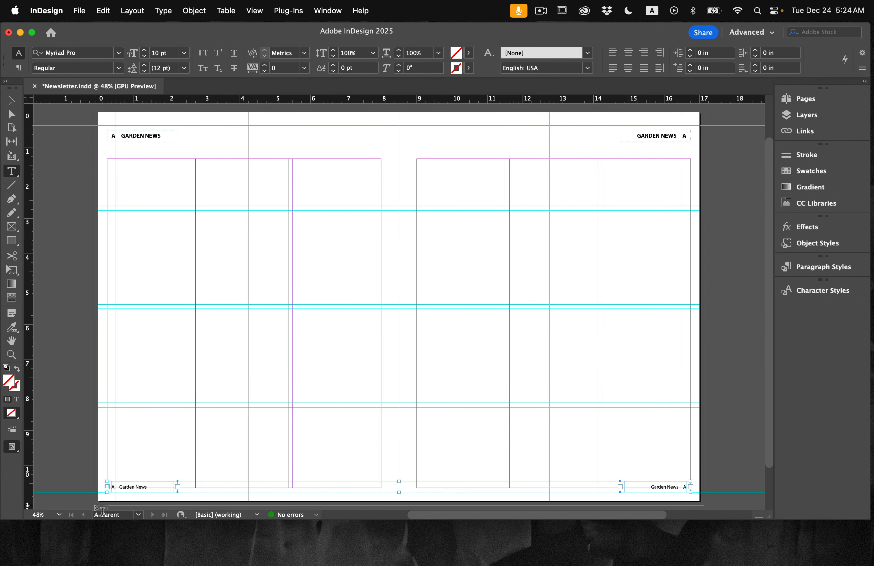
- Replace "Garden News" with "Urban Oasis Garden" in the left-hand page's footer and deselect its frame
{"action": "left_click", "coordinate": [11, 355]}
{"action": "left_click", "coordinate": [124, 498]}
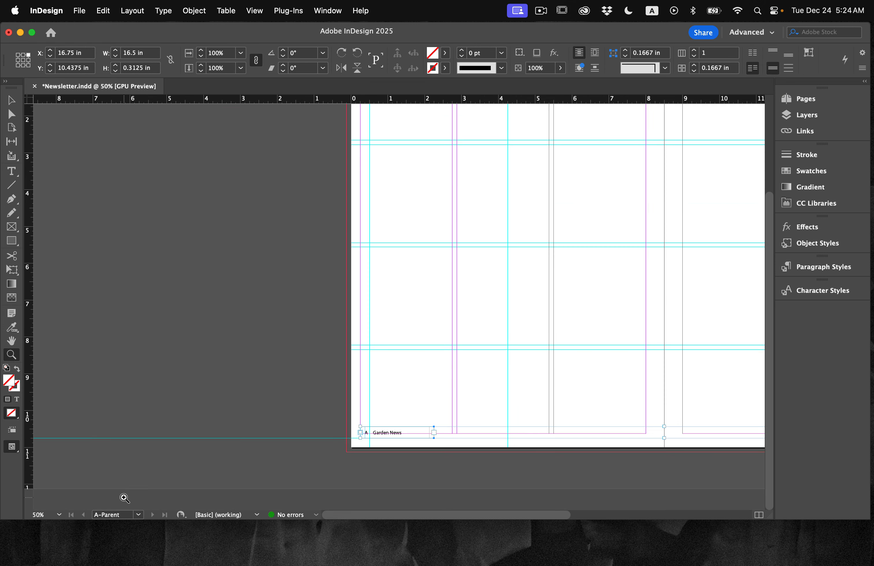
{"action": "left_click", "coordinate": [387, 443]}
{"action": "left_click", "coordinate": [390, 442]}
{"action": "left_click", "coordinate": [389, 428]}
{"action": "left_click", "coordinate": [389, 427]}
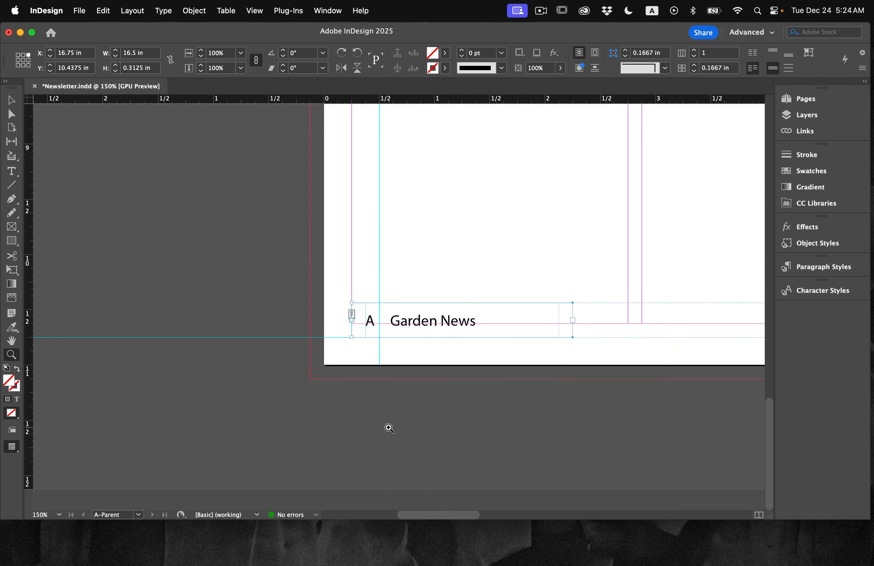
{"action": "left_click", "coordinate": [389, 426]}
{"action": "key", "text": "t"}
{"action": "left_click_drag", "start_coordinate": [400, 266], "coordinate": [525, 269]}
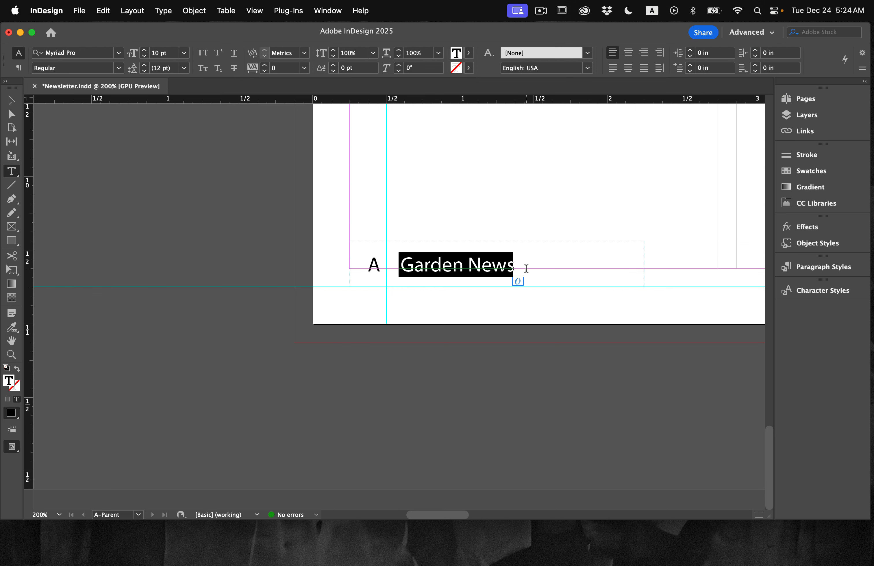
{"action": "type", "text": "Urban O"}
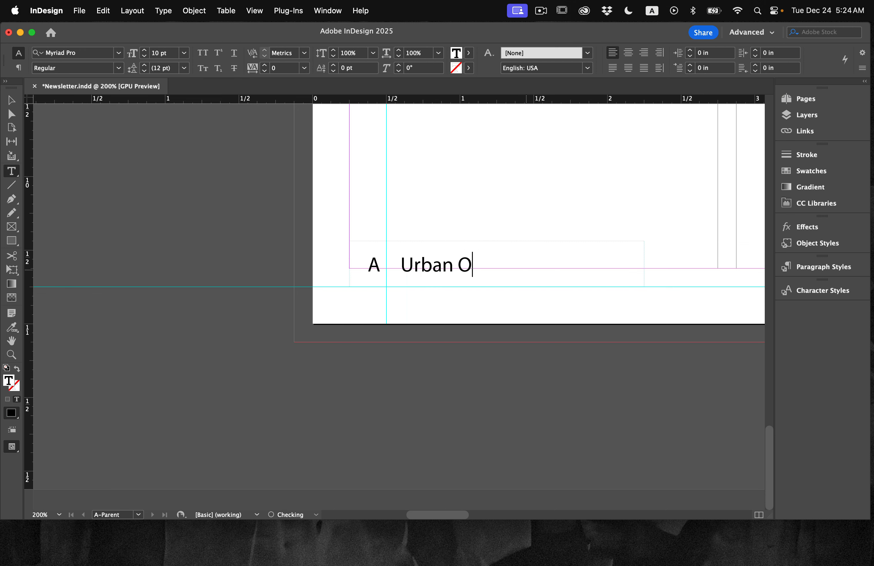
{"action": "type", "text": "asis Garden"}
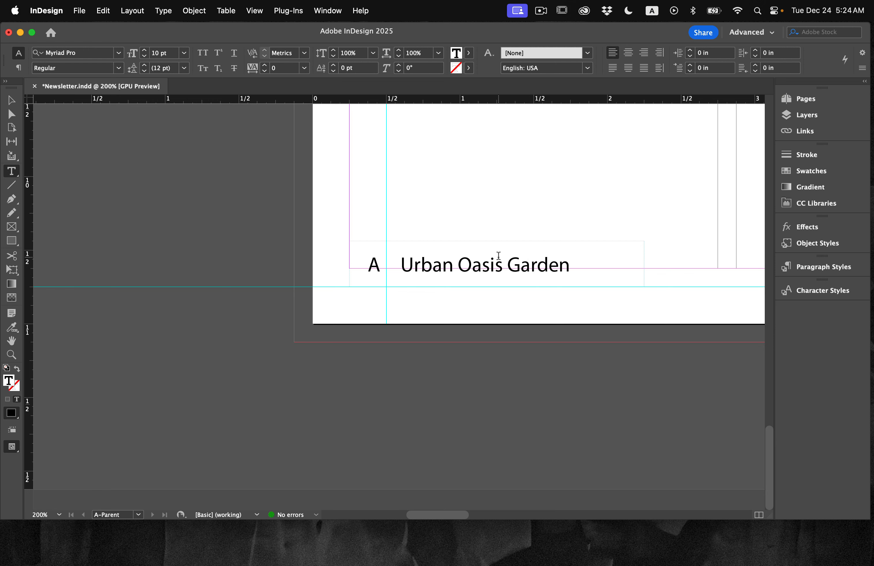
{"action": "scroll", "coordinate": [499, 255], "scroll_direction": "down", "scroll_amount": 5}
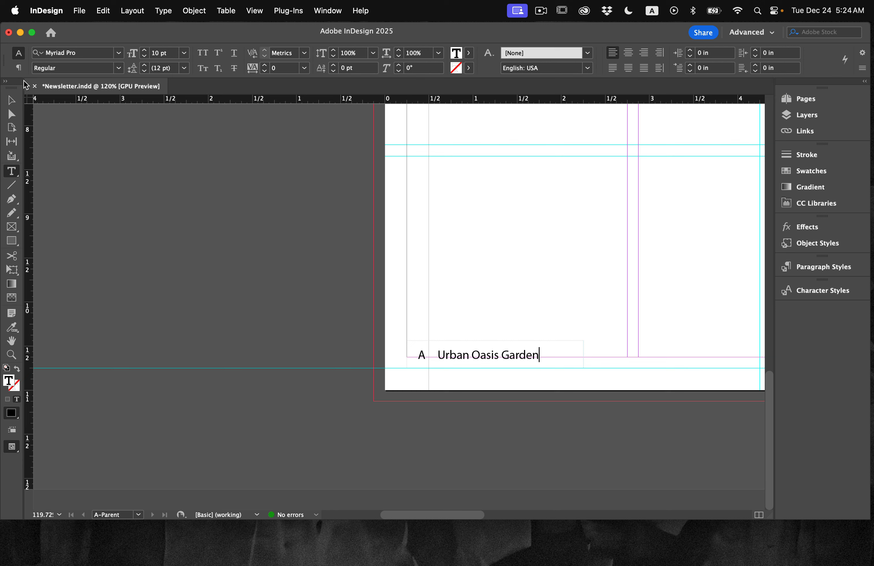
{"action": "left_click", "coordinate": [12, 102]}
{"action": "left_click", "coordinate": [480, 221]}
- Change the right-hand page's footer text to "Urban Oasis Garden", keeping its page number, and deselect the frame
{"action": "scroll", "coordinate": [480, 220], "scroll_direction": "right", "scroll_amount": 15}
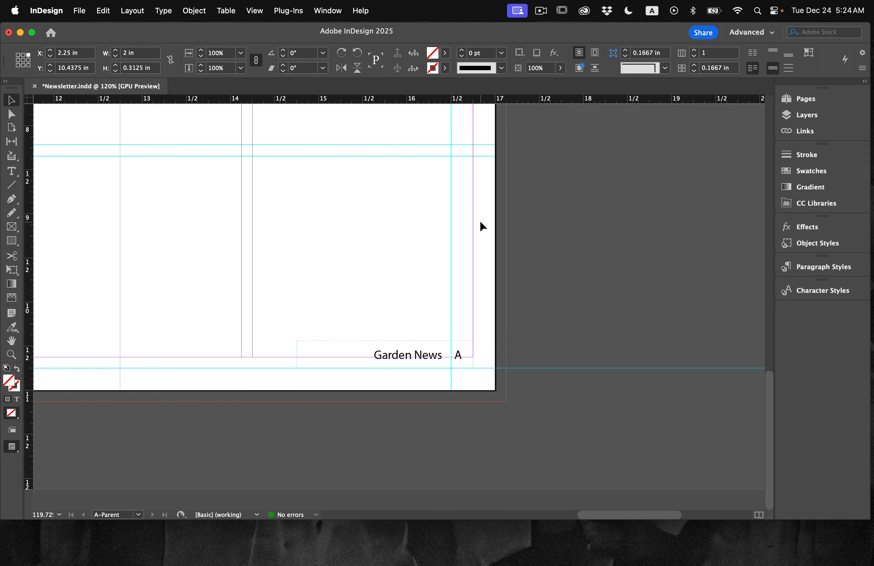
{"action": "double_click", "coordinate": [427, 355]}
{"action": "left_click_drag", "start_coordinate": [442, 356], "coordinate": [357, 353]}
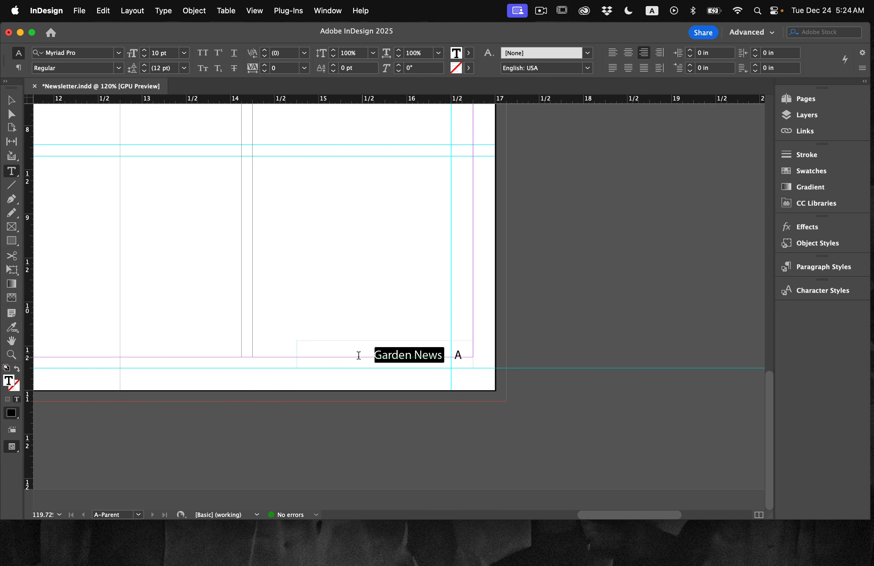
{"action": "type", "text": "Urban O"}
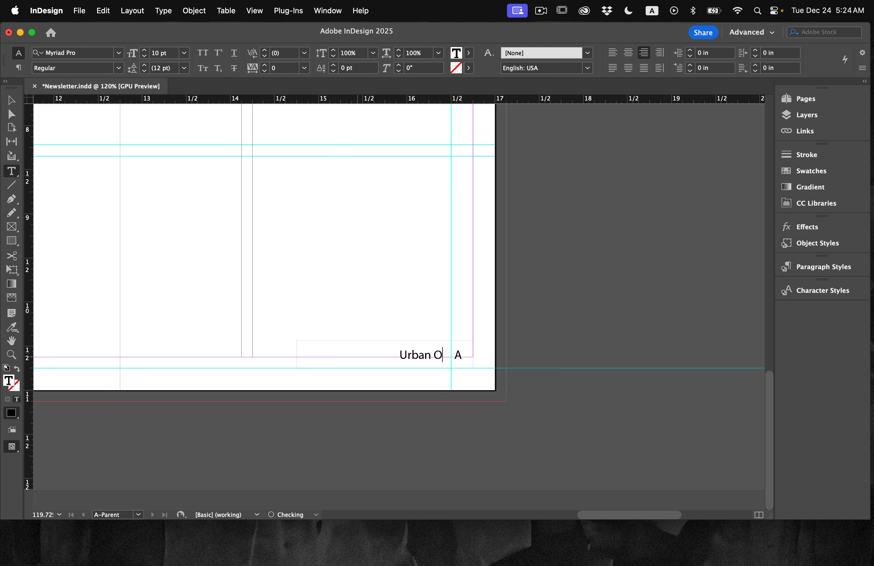
{"action": "type", "text": "asis Garden"}
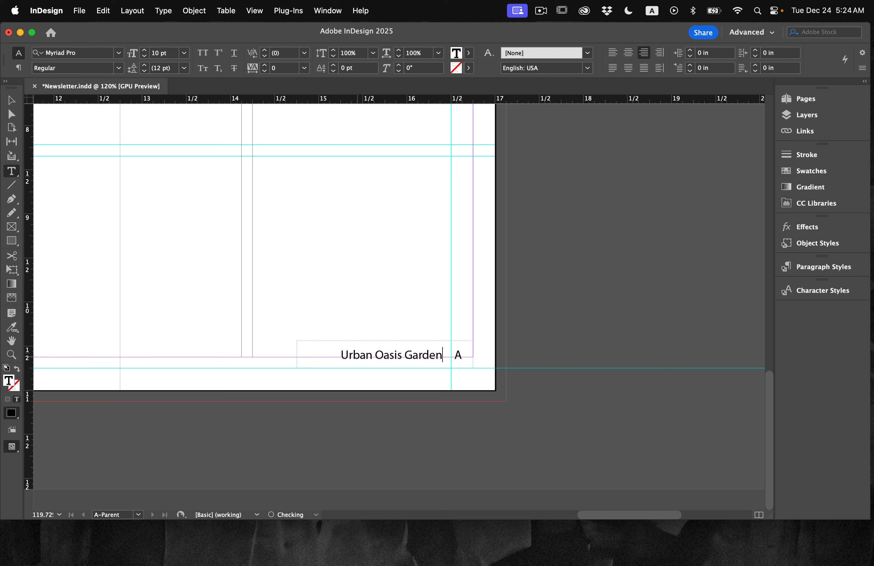
{"action": "left_click", "coordinate": [13, 102]}
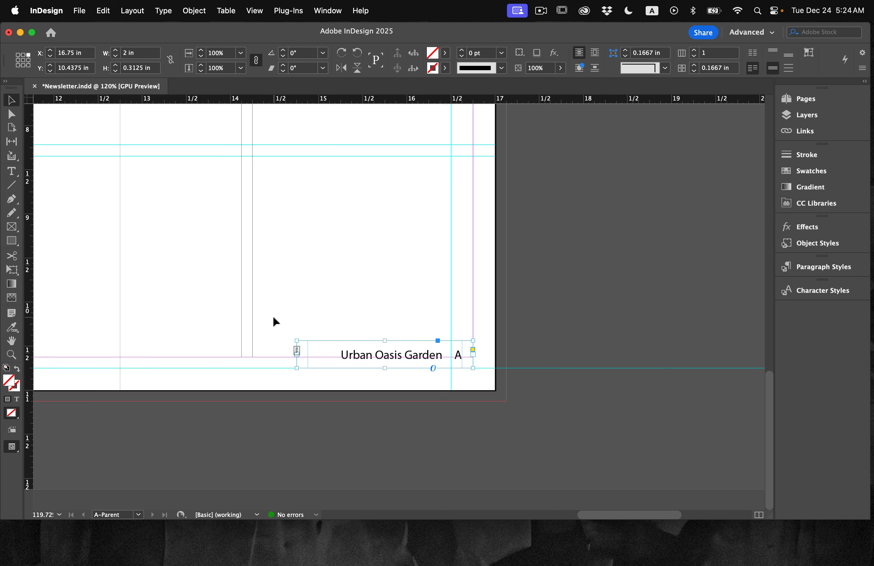
{"action": "left_click", "coordinate": [518, 314]}
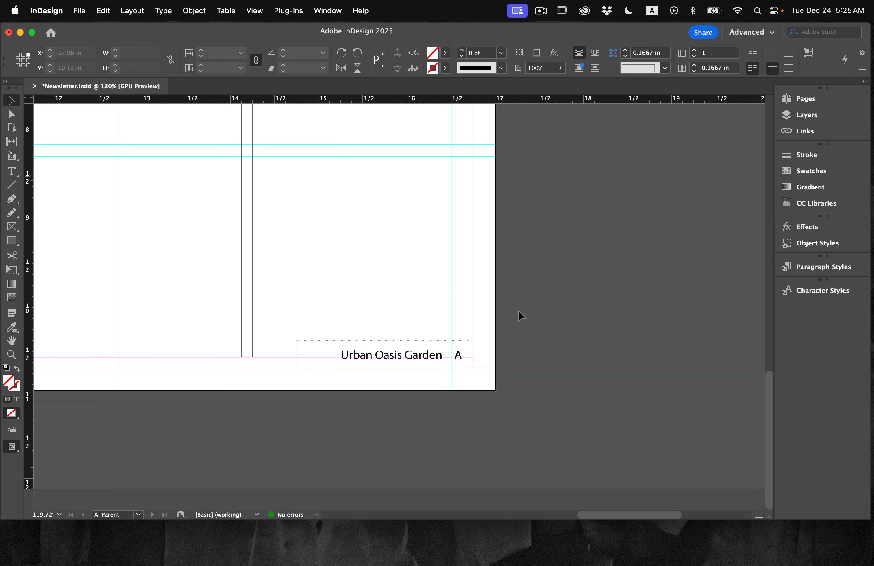
- Save the newsletter document with the whole spread fitted in view
{"action": "left_click", "coordinate": [249, 11]}
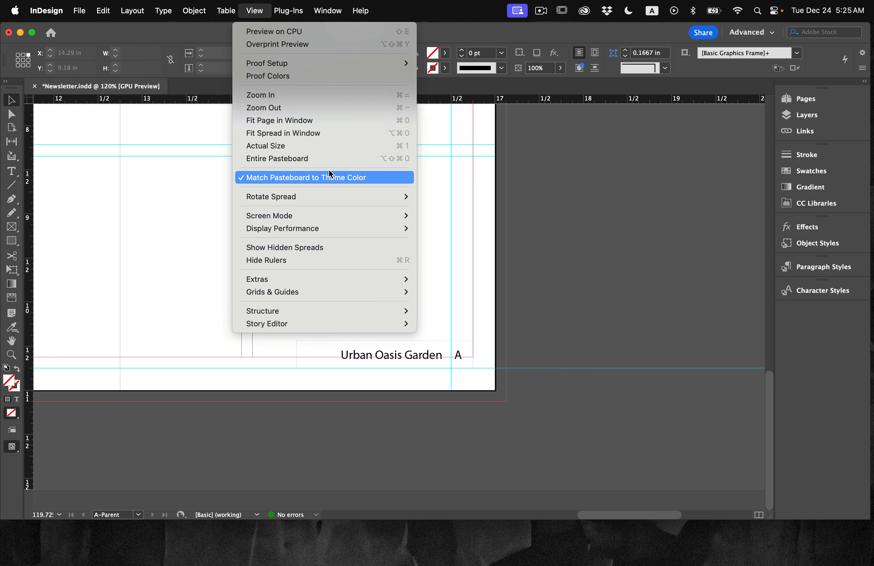
{"action": "left_click", "coordinate": [331, 133]}
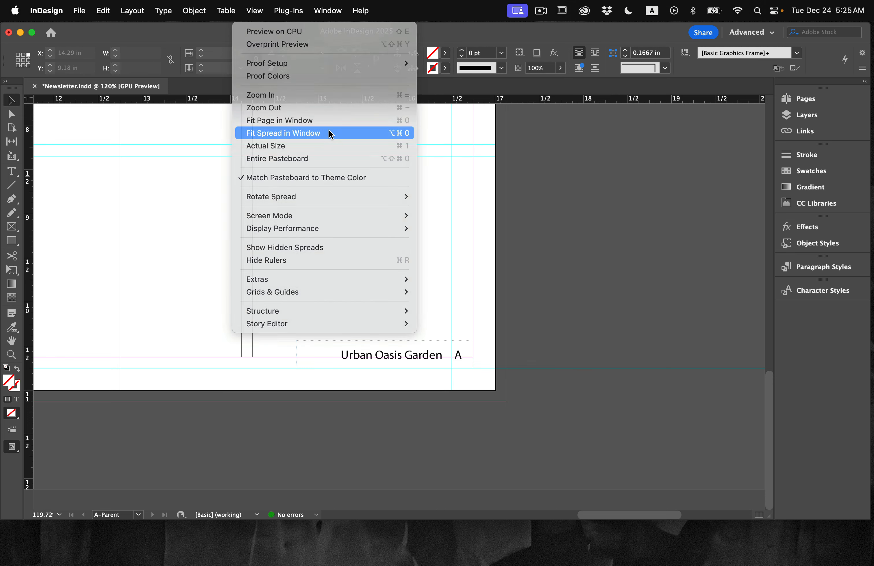
{"action": "left_click", "coordinate": [84, 16]}
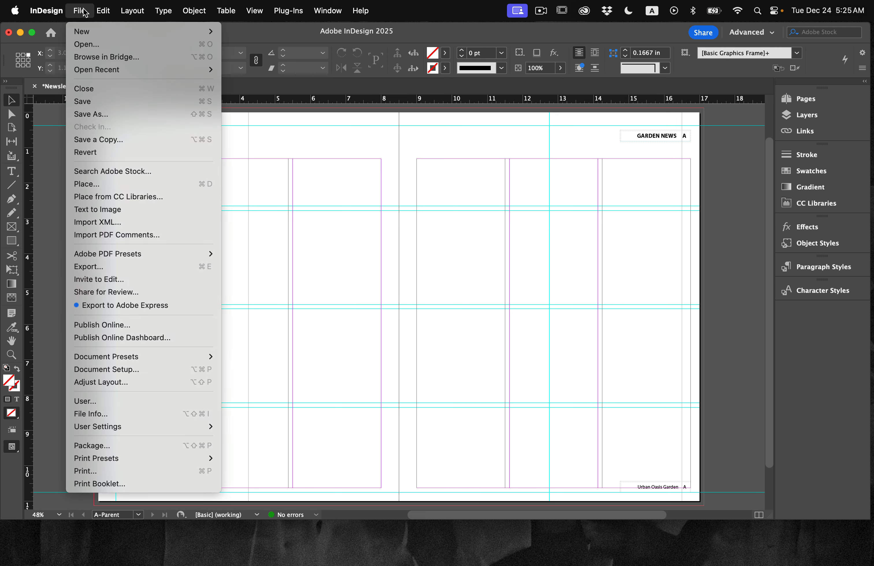
{"action": "left_click", "coordinate": [104, 102]}
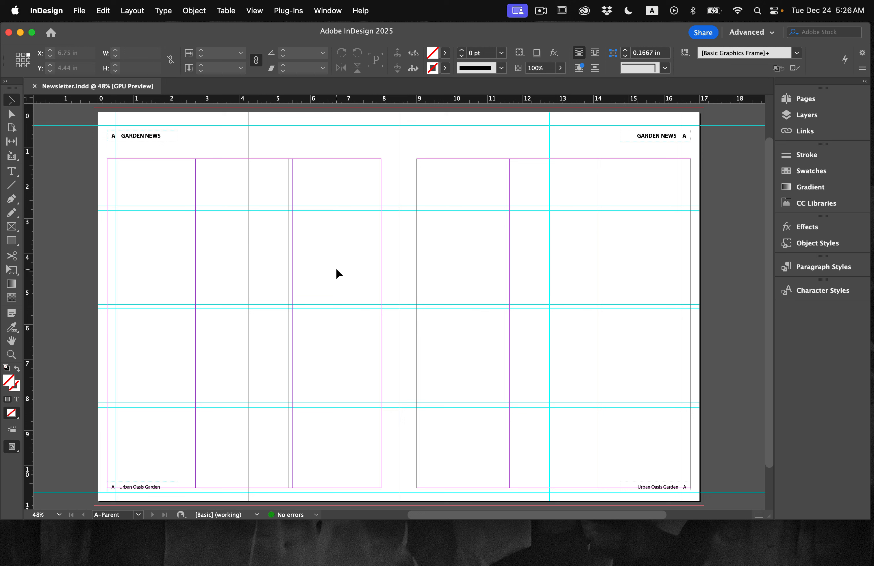
- Draw a text frame about 5.1 by 4.125 in over the left page's first two columns, from the top margin to the middle guides
{"action": "left_click", "coordinate": [12, 171]}
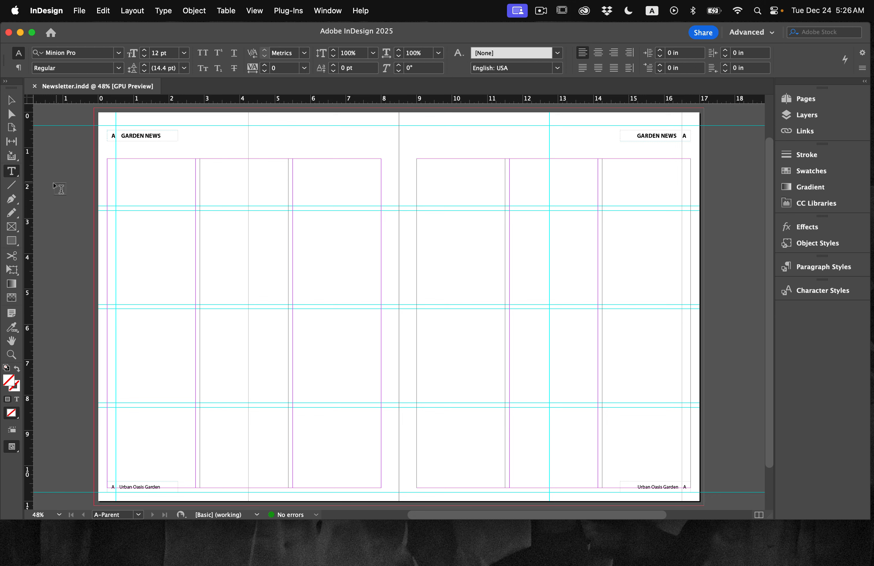
{"action": "scroll", "coordinate": [63, 187], "scroll_direction": "up", "scroll_amount": 3}
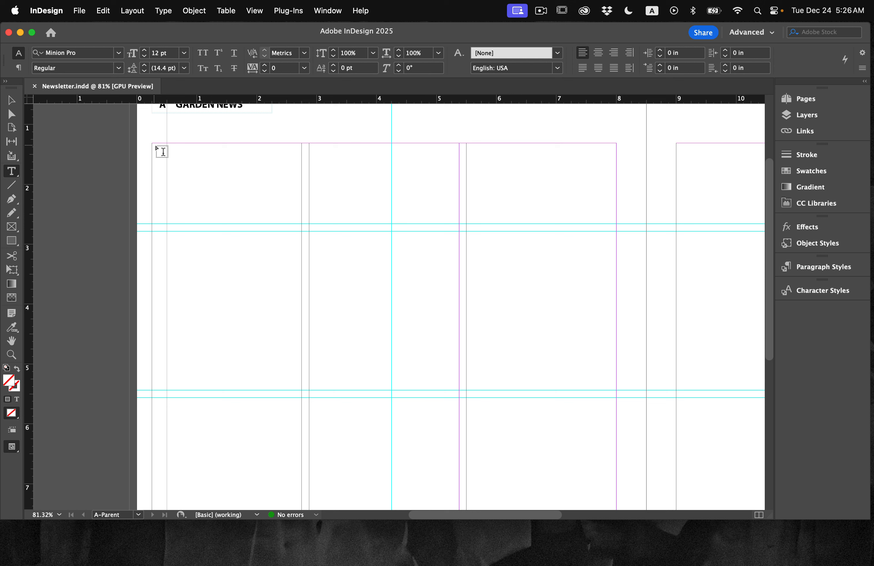
{"action": "left_click_drag", "start_coordinate": [153, 144], "coordinate": [459, 390]}
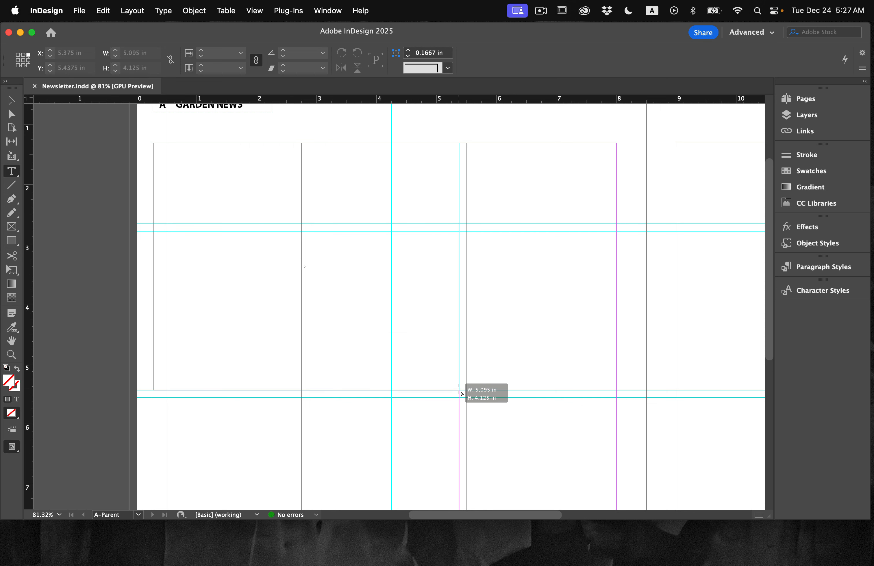
{"action": "left_click_drag", "start_coordinate": [459, 389], "coordinate": [458, 390]}
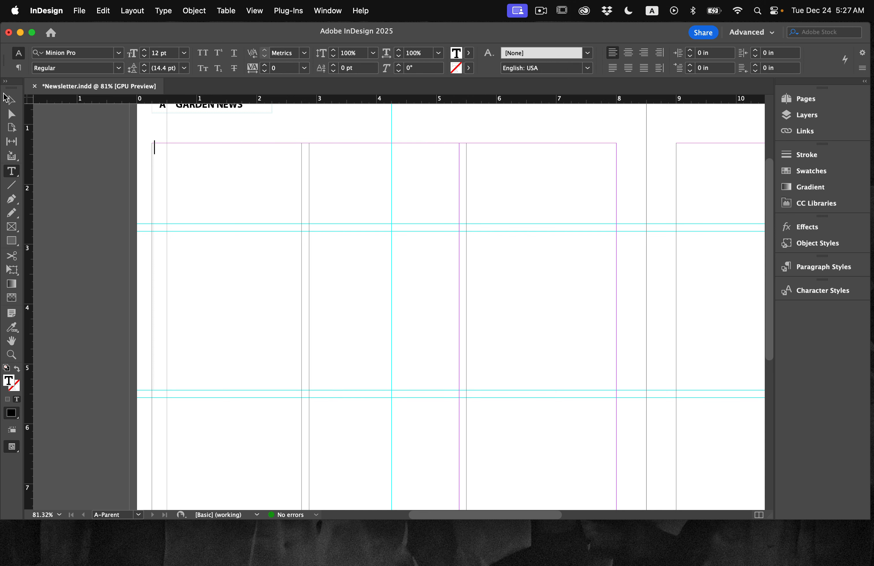
{"action": "left_click", "coordinate": [10, 100]}
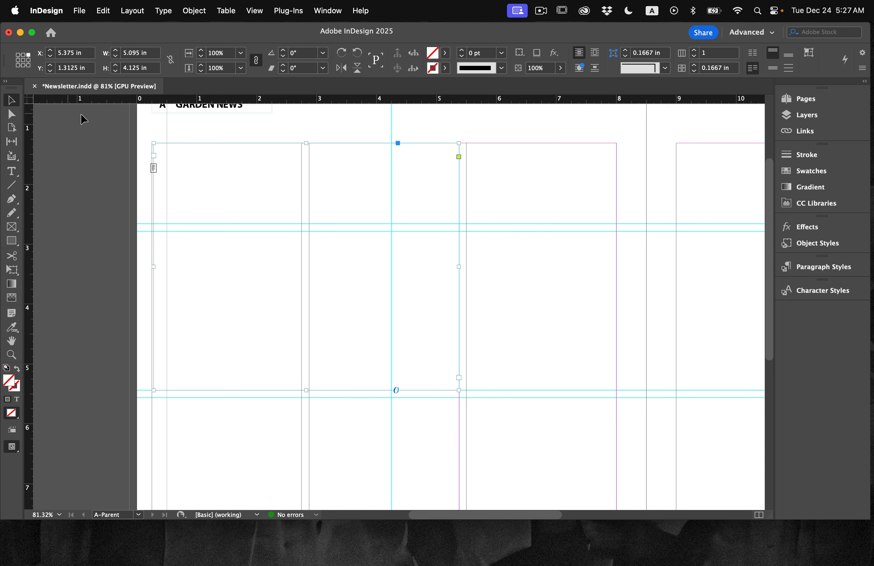
- Extend the new text frame's upper-left corner to the page margin, making it 5.125 in wide, and check its lower-right corner
{"action": "scroll", "coordinate": [146, 149], "scroll_direction": "up", "scroll_amount": 5}
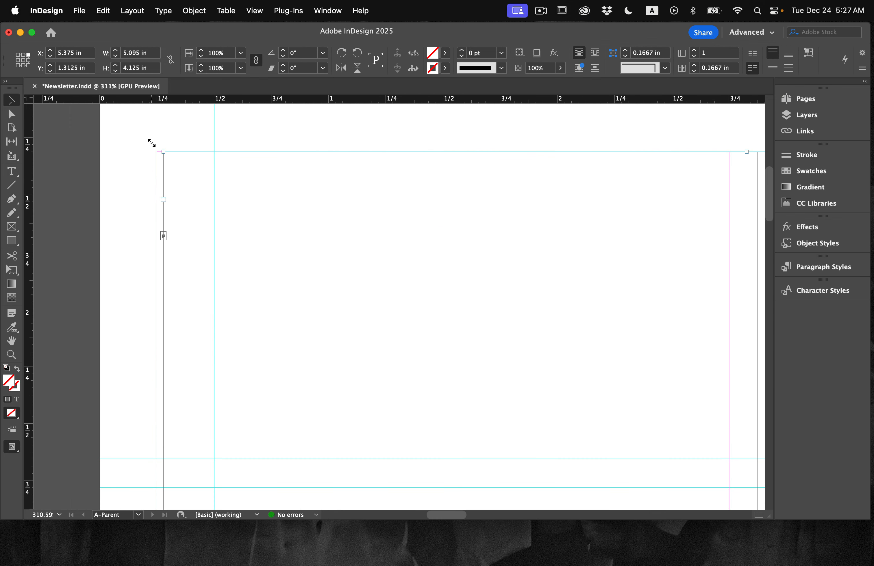
{"action": "left_click_drag", "start_coordinate": [162, 152], "coordinate": [154, 152]}
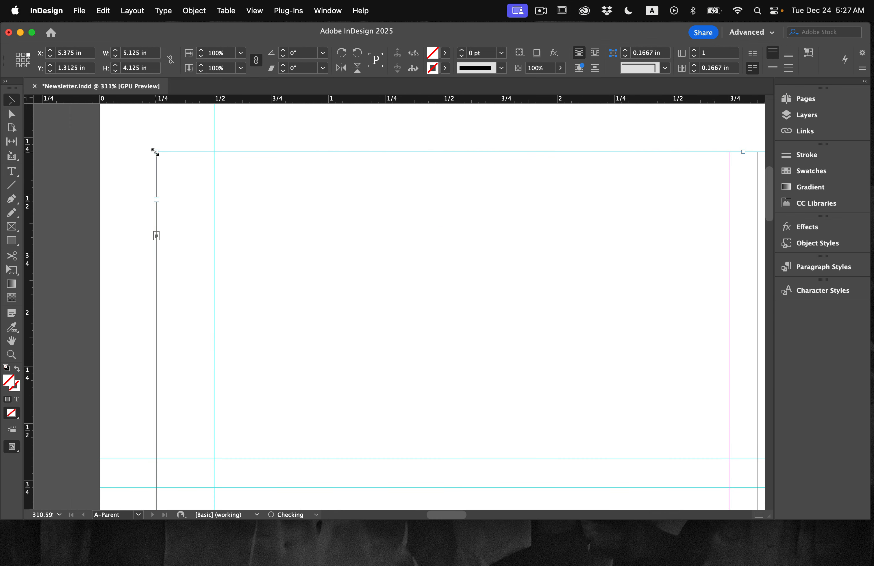
{"action": "scroll", "coordinate": [160, 165], "scroll_direction": "down", "scroll_amount": 3}
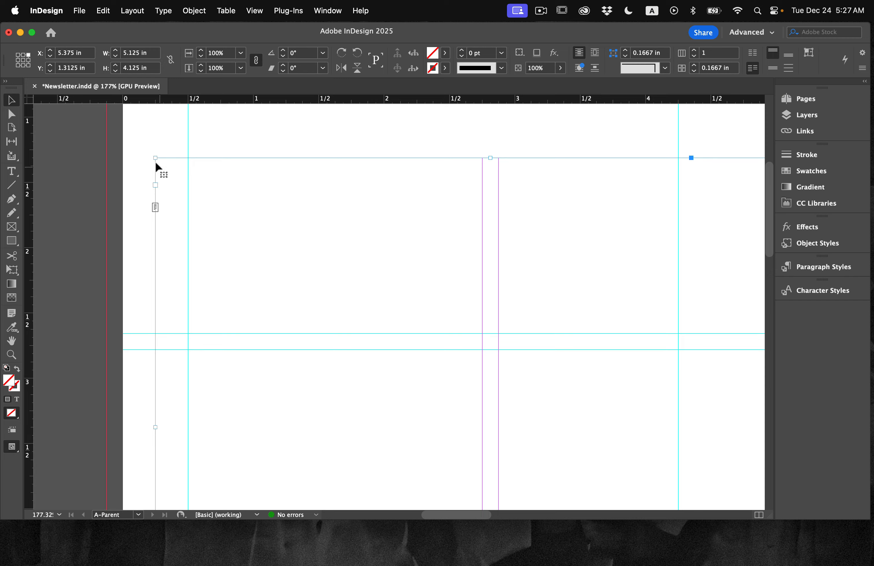
{"action": "scroll", "coordinate": [322, 205], "scroll_direction": "down", "scroll_amount": 10}
{"action": "scroll", "coordinate": [321, 205], "scroll_direction": "right", "scroll_amount": 6}
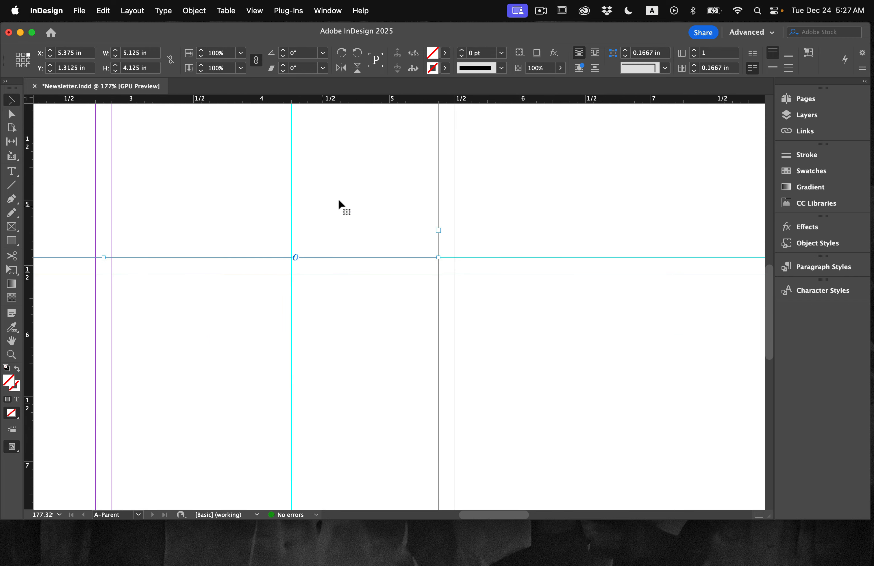
{"action": "scroll", "coordinate": [313, 182], "scroll_direction": "down", "scroll_amount": 4}
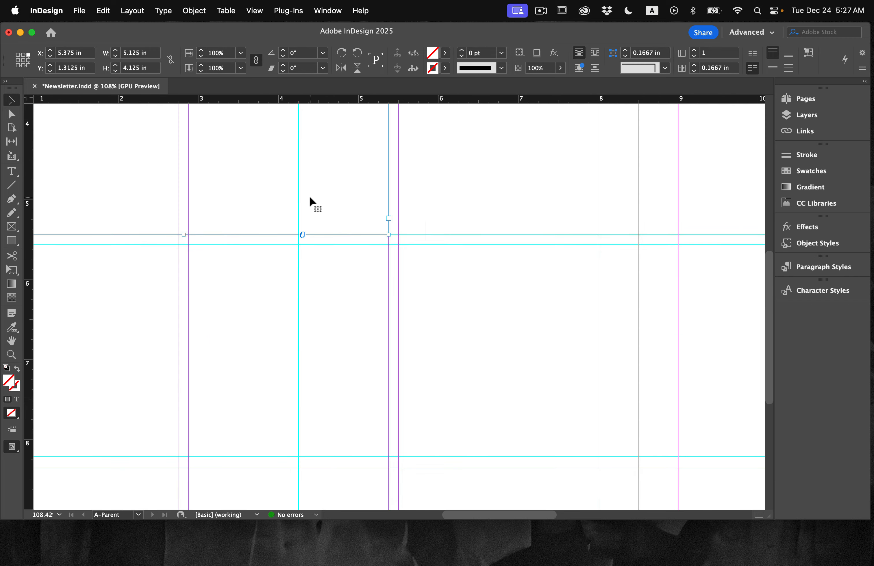
{"action": "scroll", "coordinate": [309, 196], "scroll_direction": "down", "scroll_amount": 3}
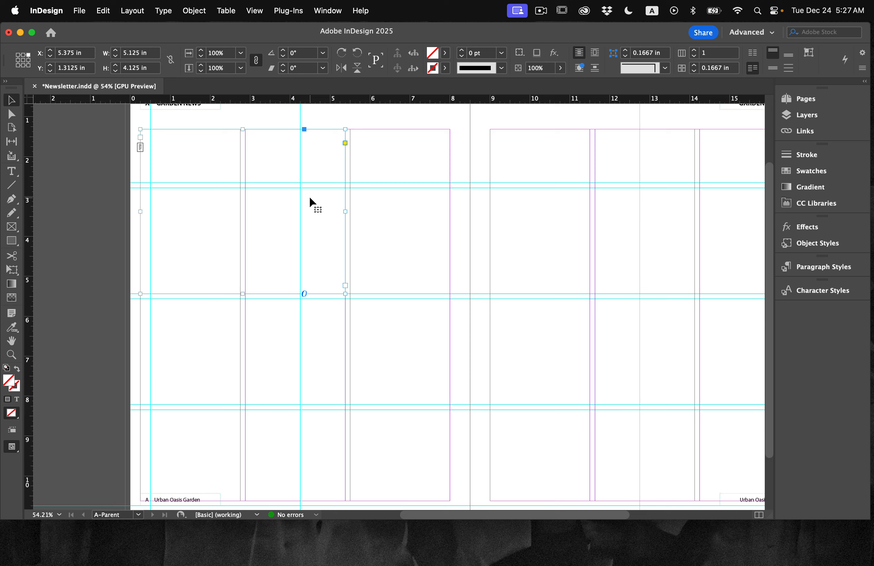
- Draw a matching text frame over the right-hand page's two outer columns, from the top margin to the middle guides
{"action": "scroll", "coordinate": [477, 194], "scroll_direction": "right", "scroll_amount": 2}
{"action": "scroll", "coordinate": [479, 196], "scroll_direction": "right", "scroll_amount": 5}
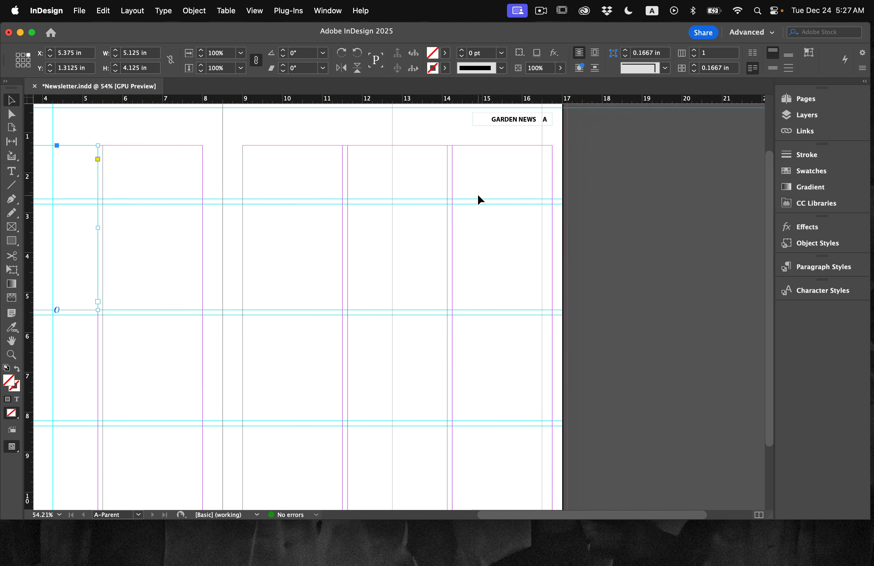
{"action": "left_click", "coordinate": [12, 171]}
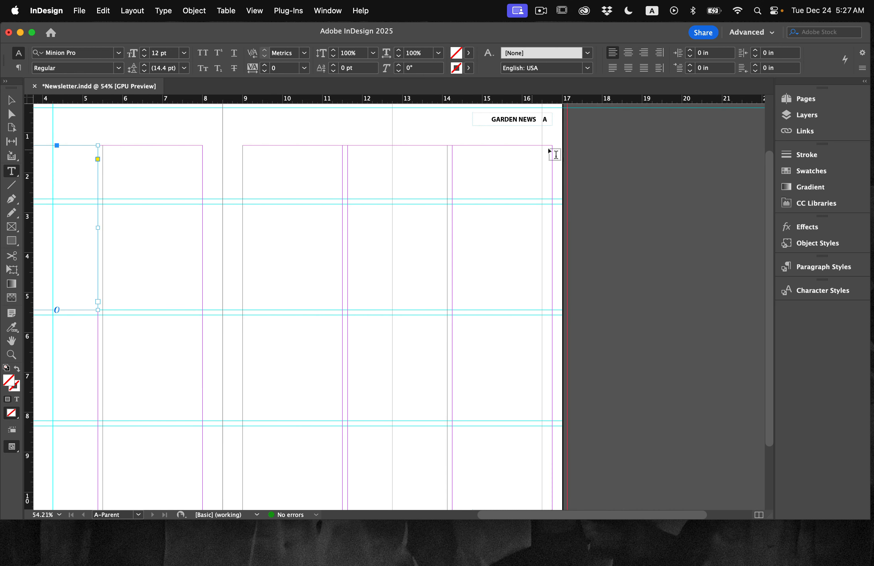
{"action": "scroll", "coordinate": [569, 154], "scroll_direction": "up", "scroll_amount": 1}
{"action": "scroll", "coordinate": [570, 153], "scroll_direction": "up", "scroll_amount": 3}
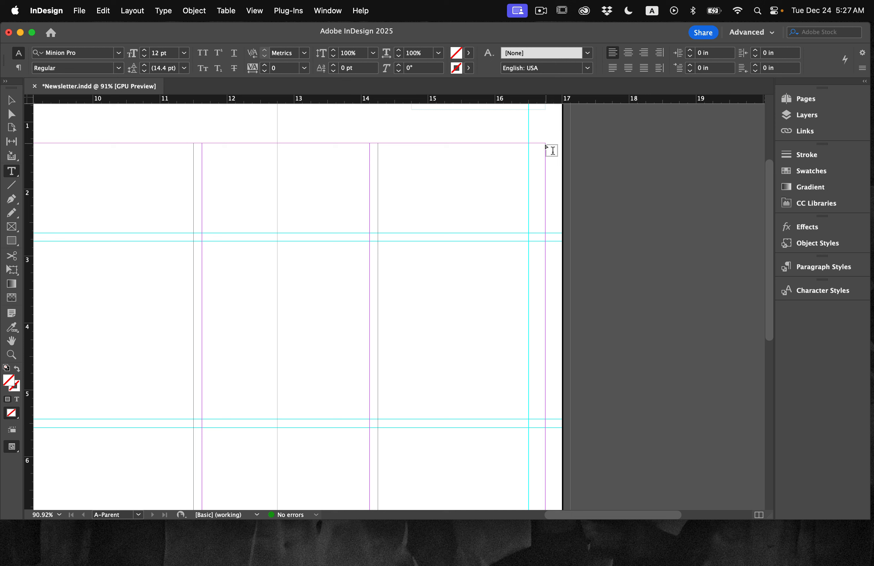
{"action": "left_click_drag", "start_coordinate": [548, 144], "coordinate": [204, 421]}
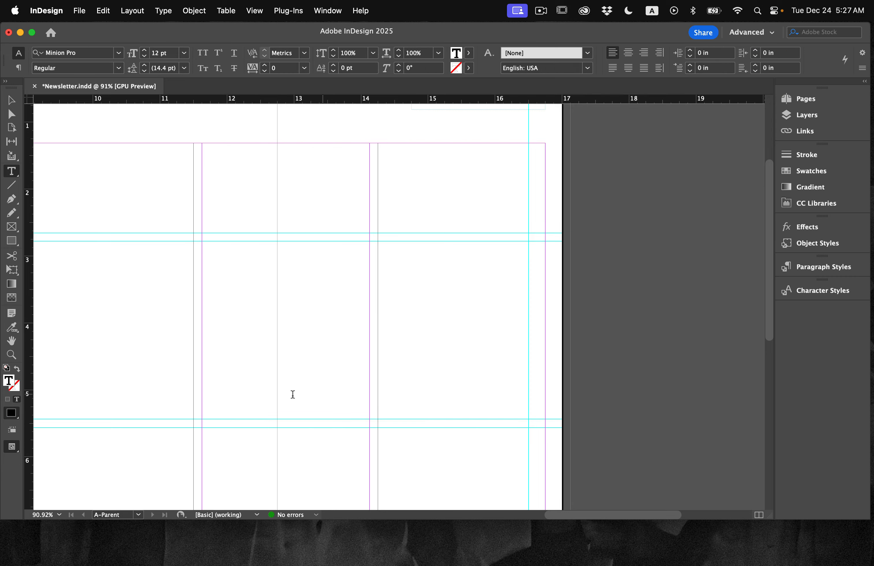
{"action": "key", "text": "super+alt+0"}
{"action": "scroll", "coordinate": [318, 335], "scroll_direction": "up", "scroll_amount": 3}
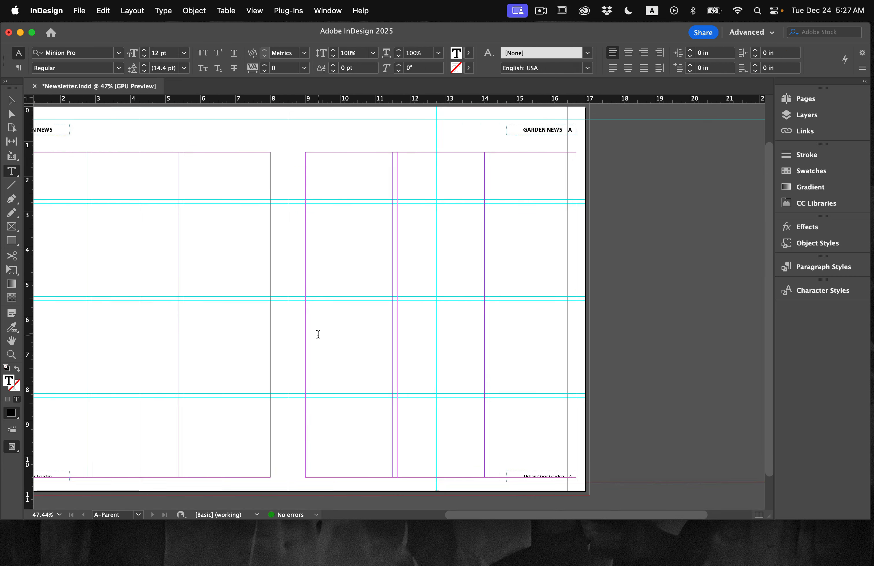
{"action": "key", "text": "Escape"}
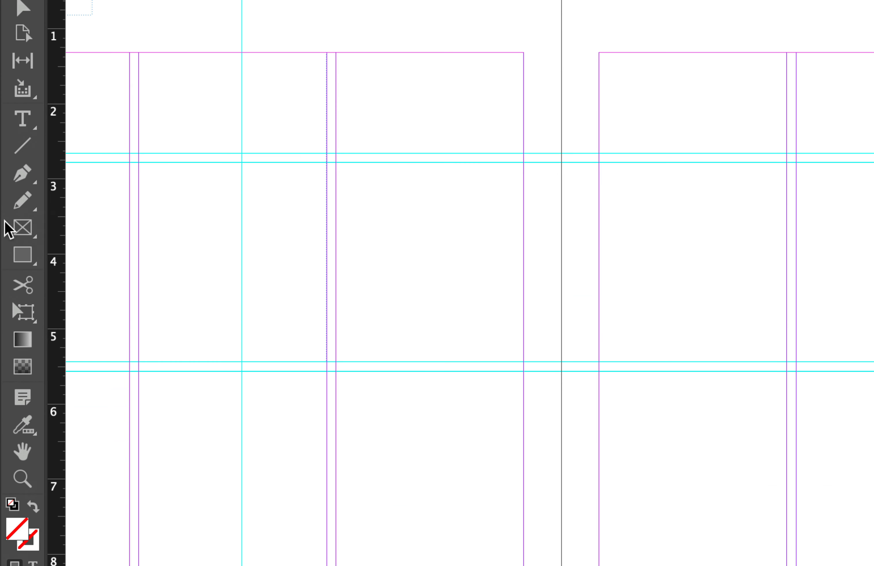
- Draw a 2.5 by 4.125 in rectangular graphics frame in each page's inner column, from the top margin to the middle guides
{"action": "left_click", "coordinate": [13, 228]}
{"action": "left_click", "coordinate": [28, 238]}
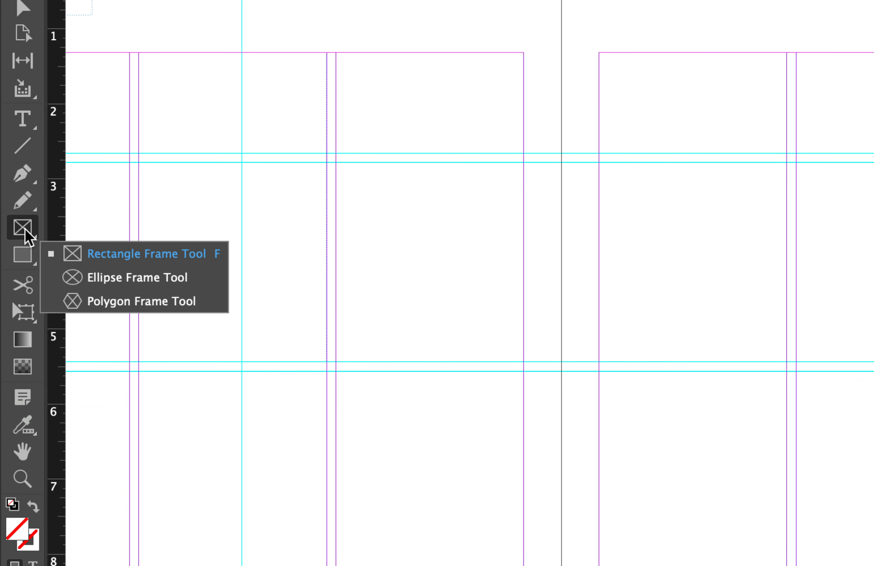
{"action": "left_click", "coordinate": [110, 258]}
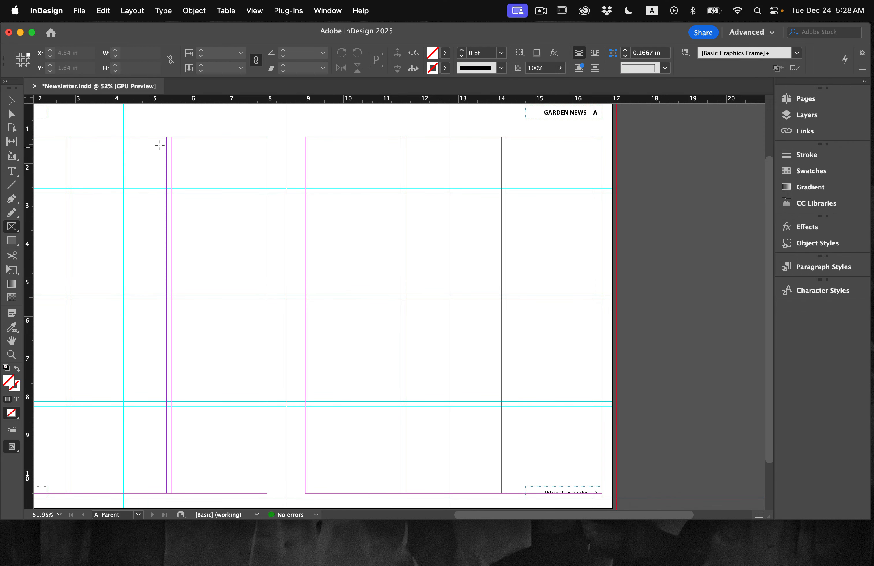
{"action": "scroll", "coordinate": [183, 171], "scroll_direction": "left", "scroll_amount": 5}
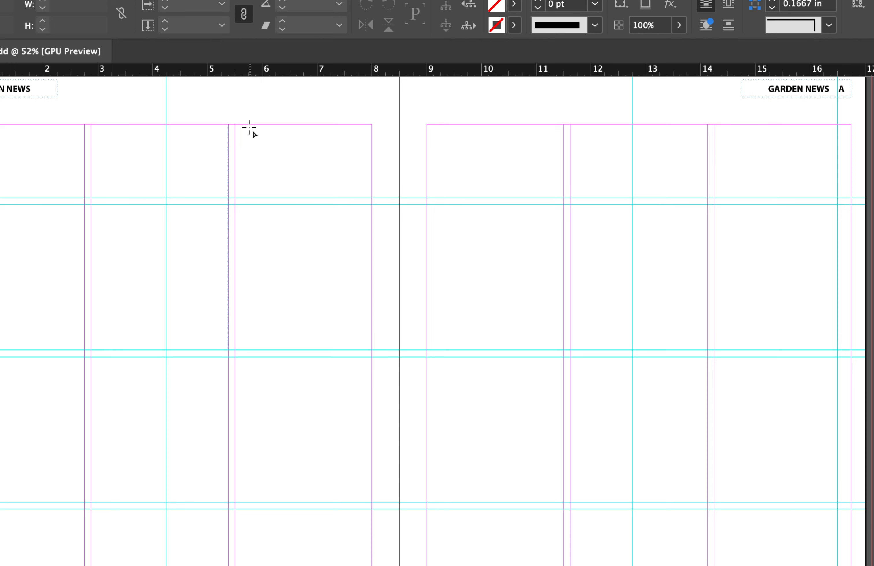
{"action": "left_click_drag", "start_coordinate": [240, 125], "coordinate": [290, 216]}
{"action": "left_click_drag", "start_coordinate": [235, 127], "coordinate": [371, 350]}
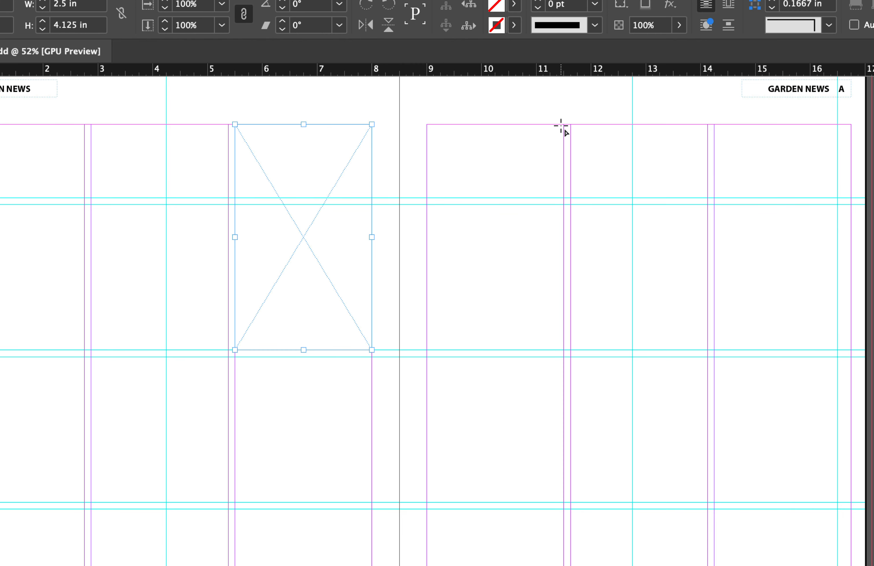
{"action": "left_click_drag", "start_coordinate": [564, 125], "coordinate": [426, 350]}
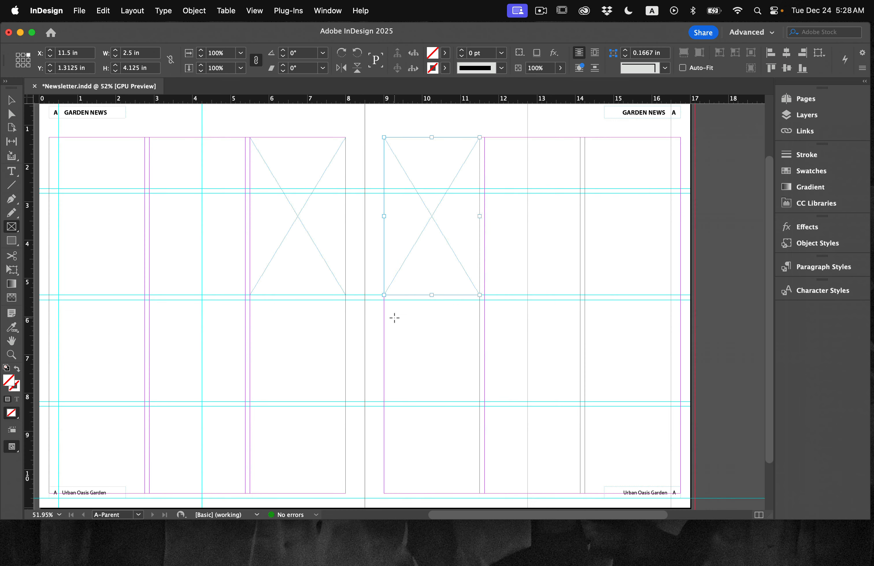
{"action": "key", "text": "v"}
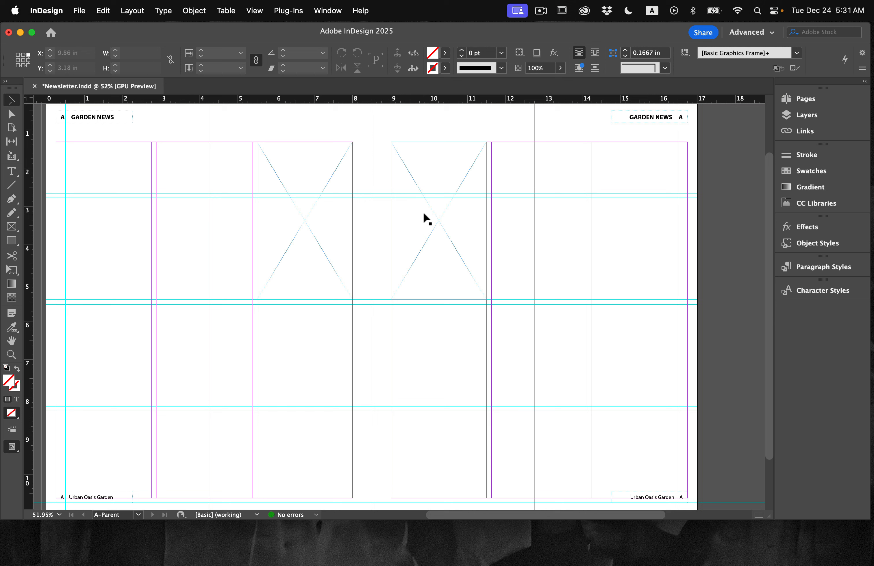
- Create a new two-page parent spread with prefix B, named 2-Column Layout and based on A-Parent
{"action": "left_click", "coordinate": [852, 104]}
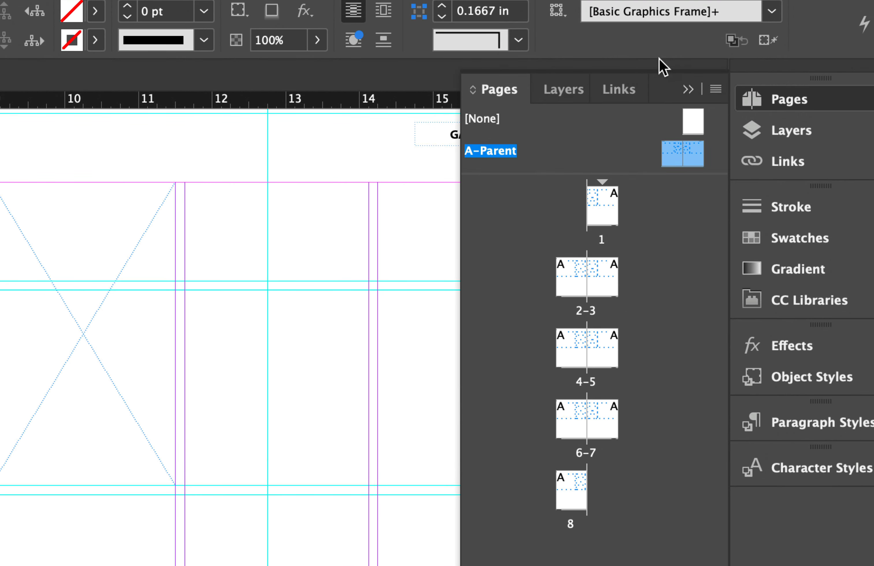
{"action": "left_click", "coordinate": [715, 89]}
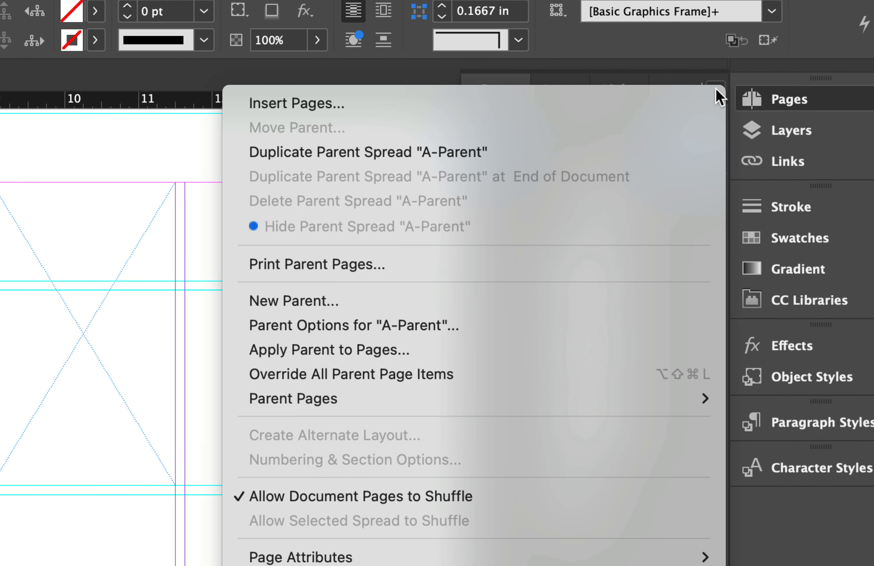
{"action": "left_click", "coordinate": [496, 301]}
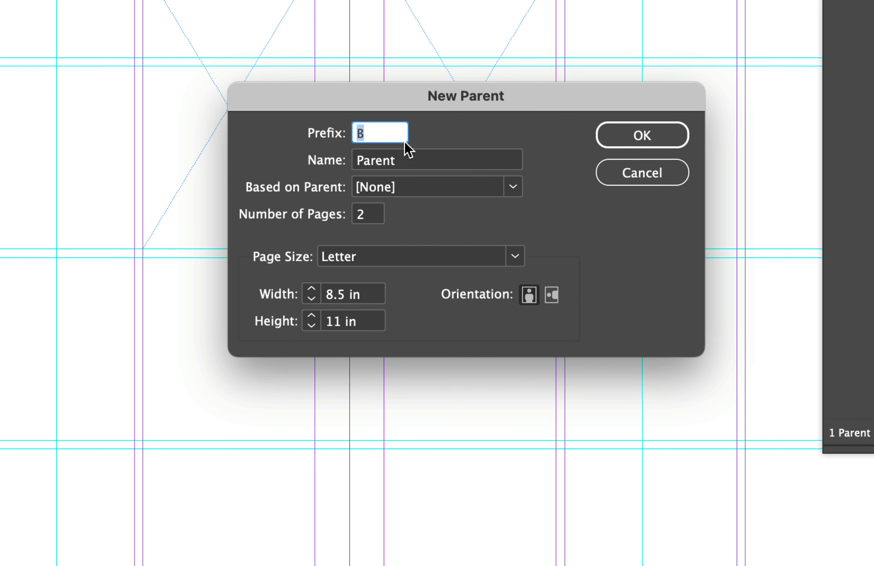
{"action": "key", "text": "Tab"}
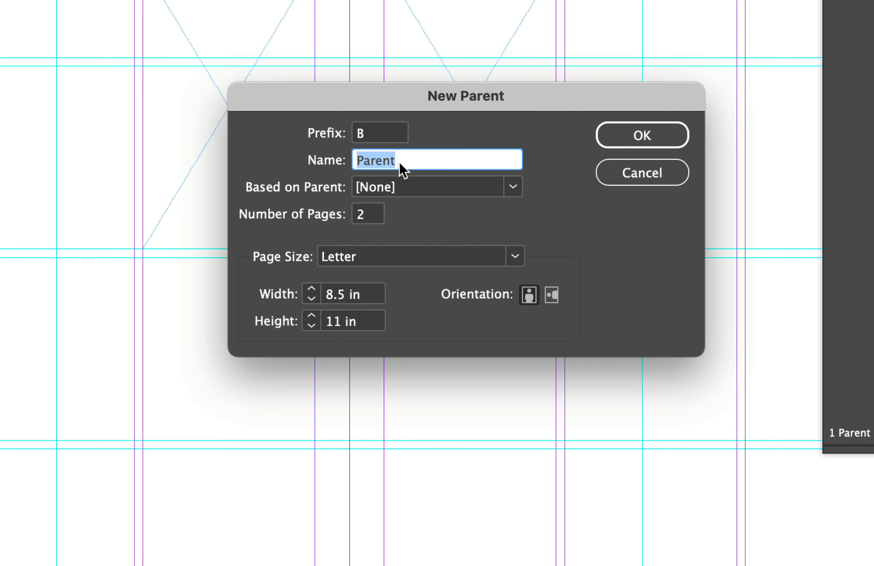
{"action": "type", "text": "2-Co"}
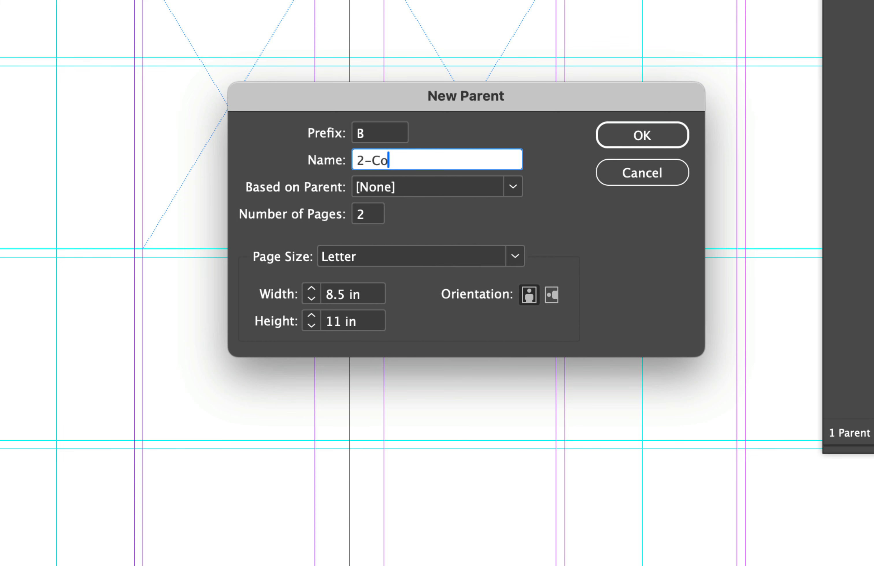
{"action": "type", "text": "lumn Layout"}
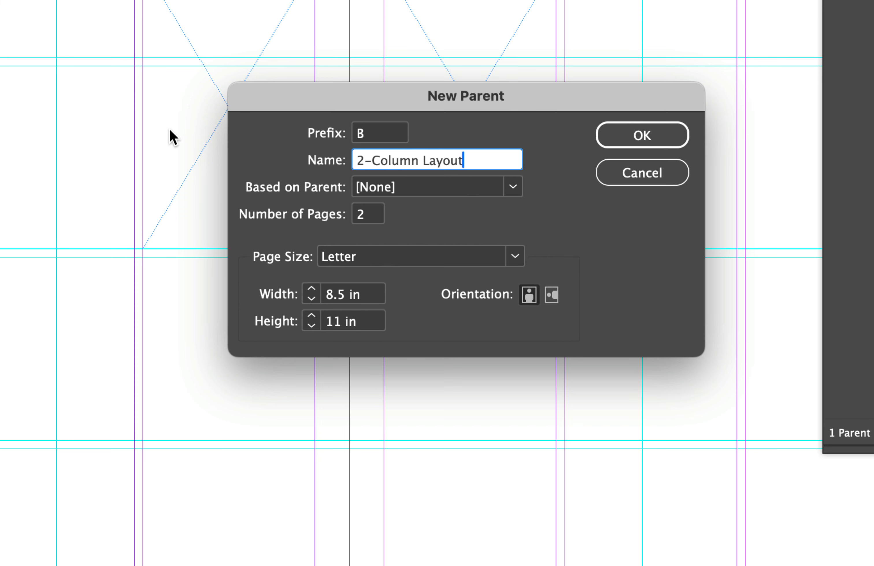
{"action": "left_click", "coordinate": [400, 190]}
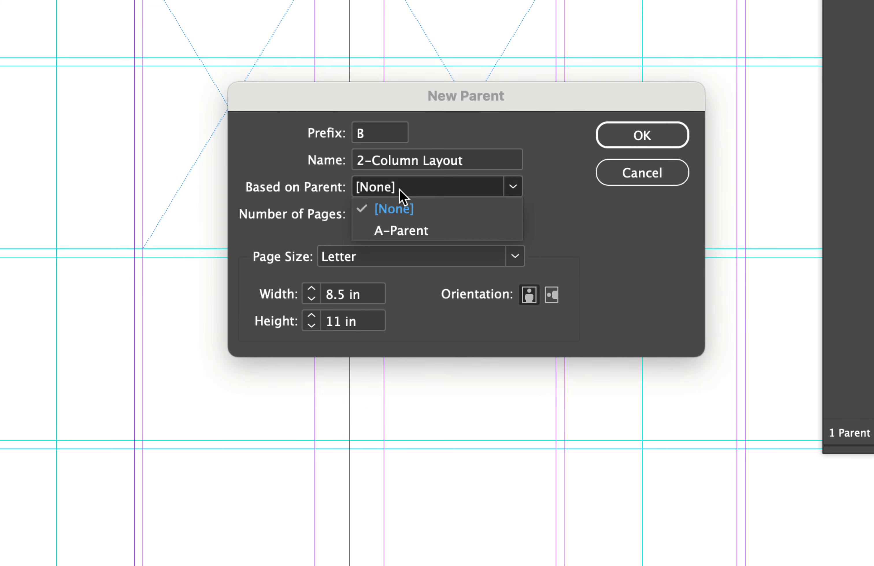
{"action": "left_click", "coordinate": [411, 229]}
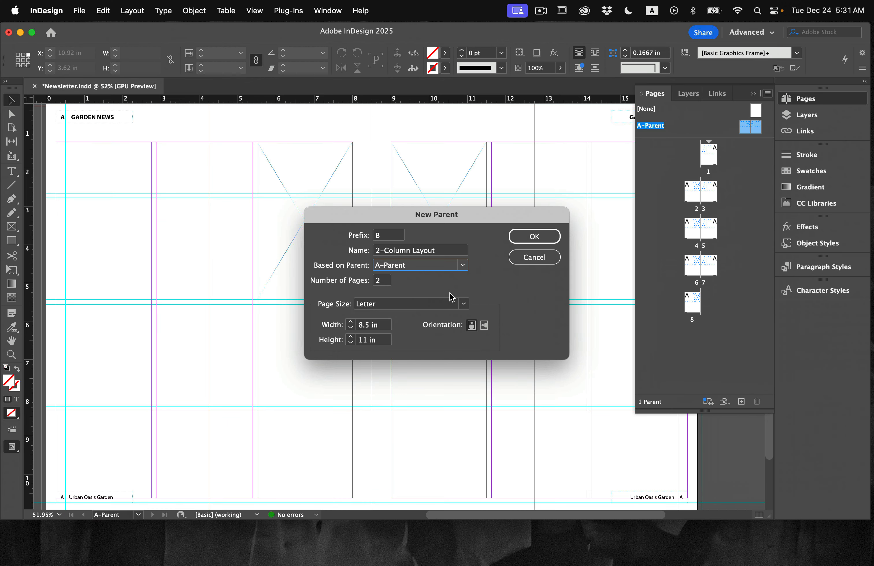
{"action": "left_click", "coordinate": [641, 136]}
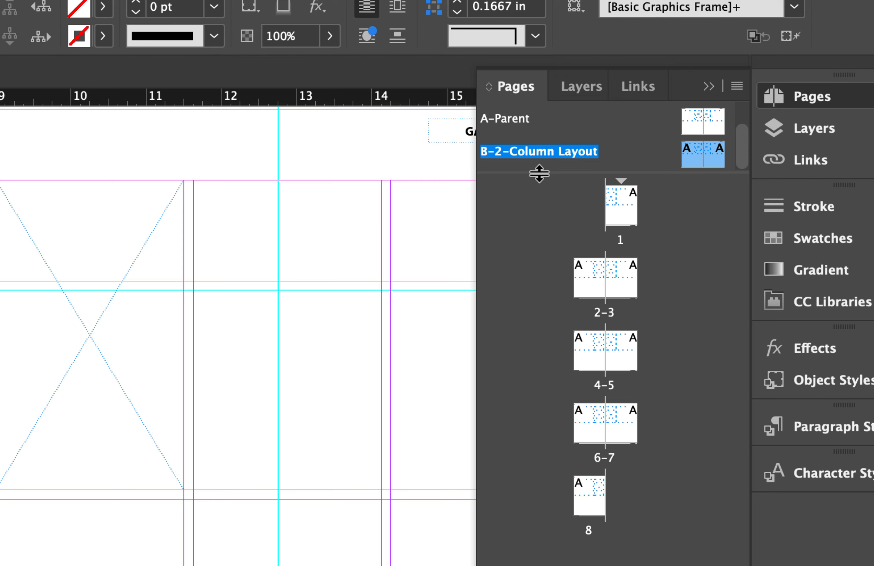
- Enlarge the list area for parent pages and rename A-Parent as 3-column layout
{"action": "left_click_drag", "start_coordinate": [539, 173], "coordinate": [537, 246]}
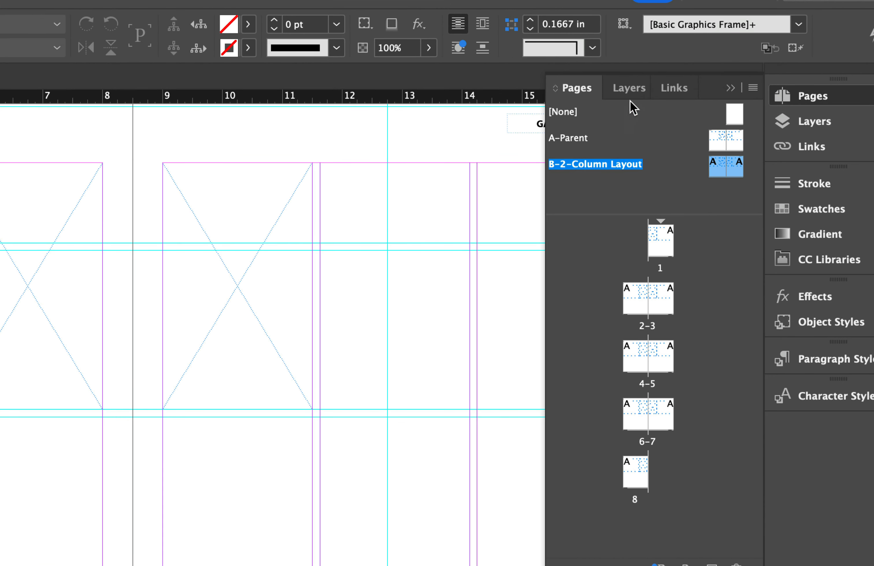
{"action": "left_click", "coordinate": [578, 142]}
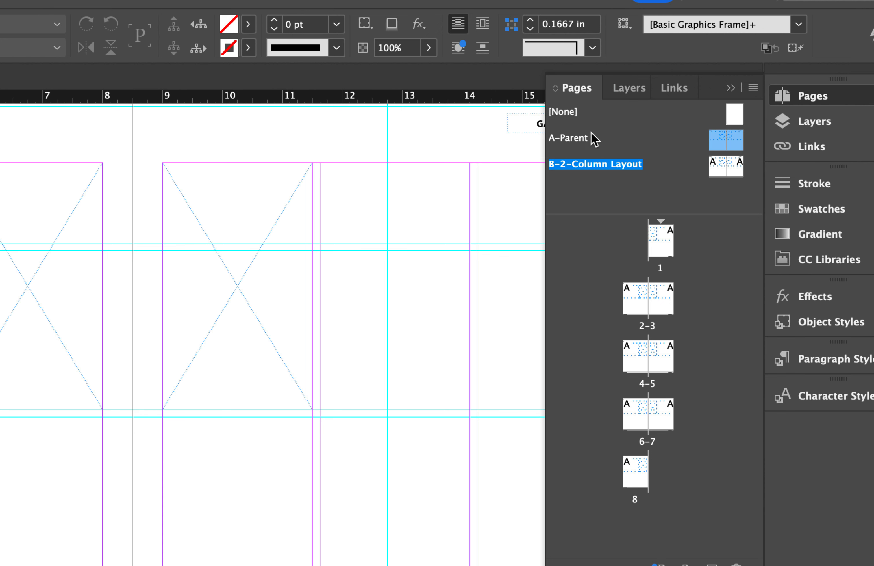
{"action": "right_click", "coordinate": [576, 146]}
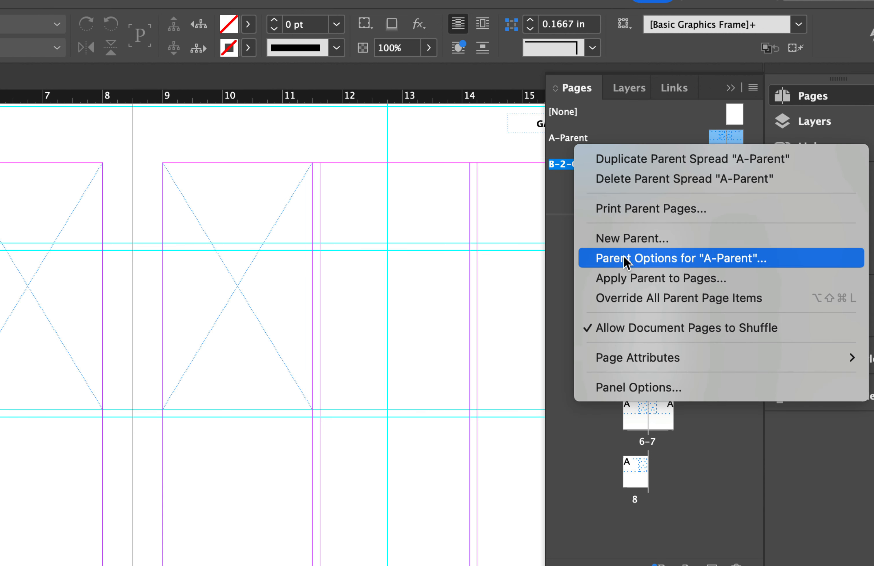
{"action": "left_click", "coordinate": [659, 259]}
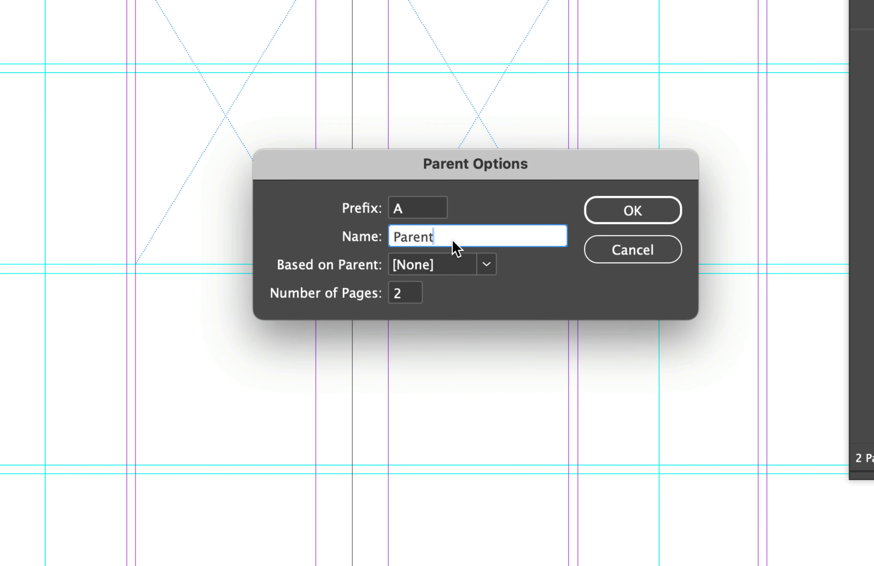
{"action": "double_click", "coordinate": [425, 286]}
{"action": "type", "text": "3-"}
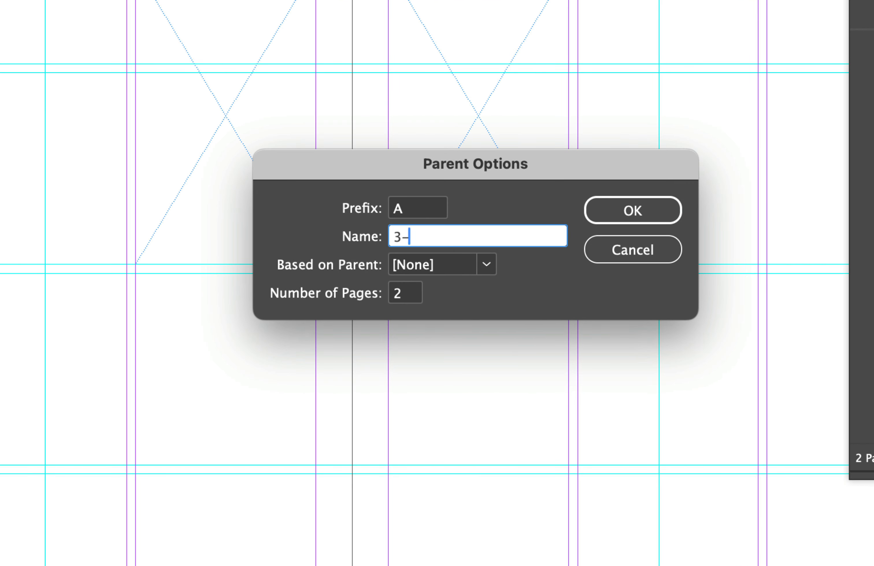
{"action": "type", "text": "column layout"}
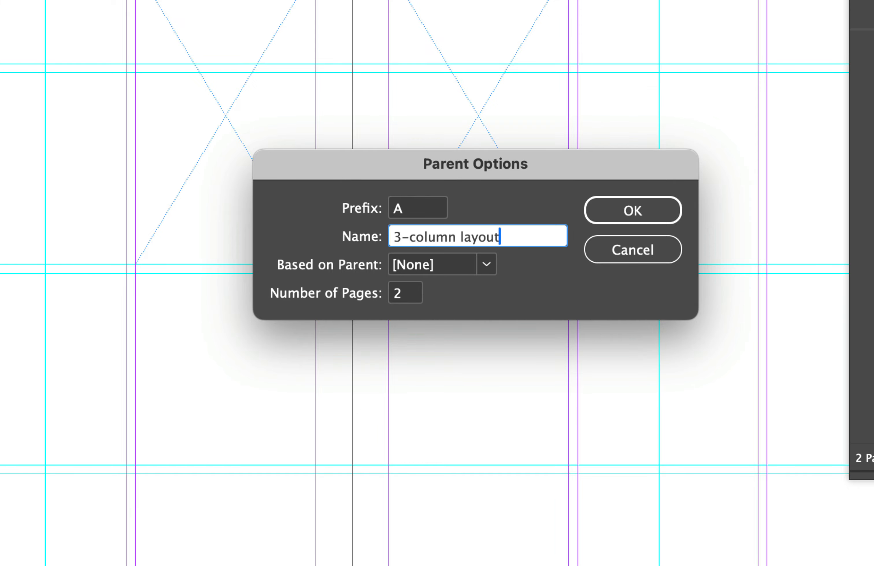
{"action": "left_click", "coordinate": [628, 208]}
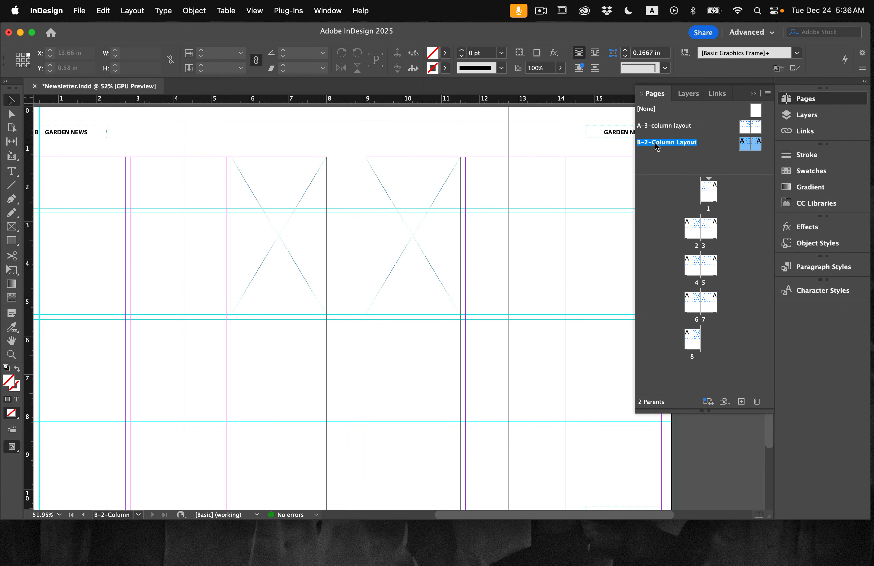
- Set the number of columns on the B-2-Column Layout parent spread to 2
{"action": "scroll", "coordinate": [506, 221], "scroll_direction": "left", "scroll_amount": 2}
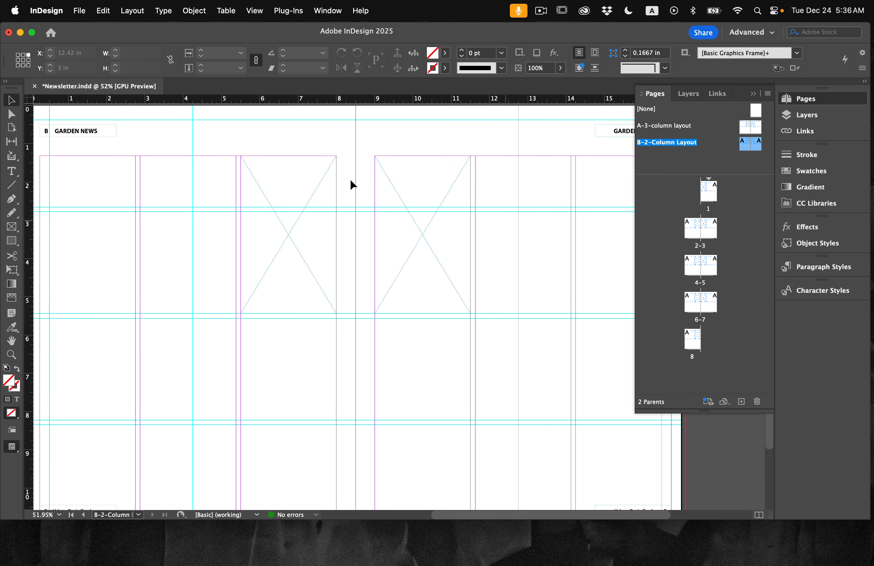
{"action": "left_click", "coordinate": [124, 3]}
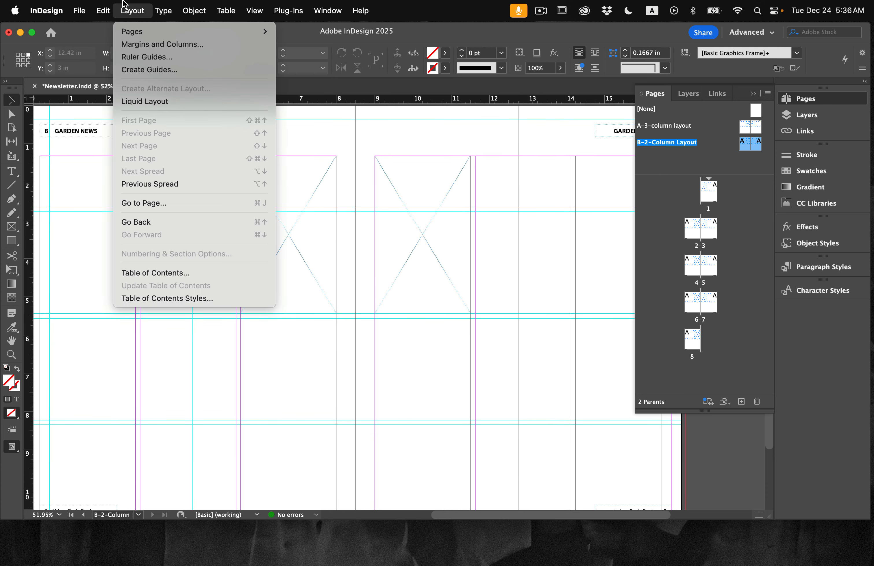
{"action": "left_click", "coordinate": [140, 44]}
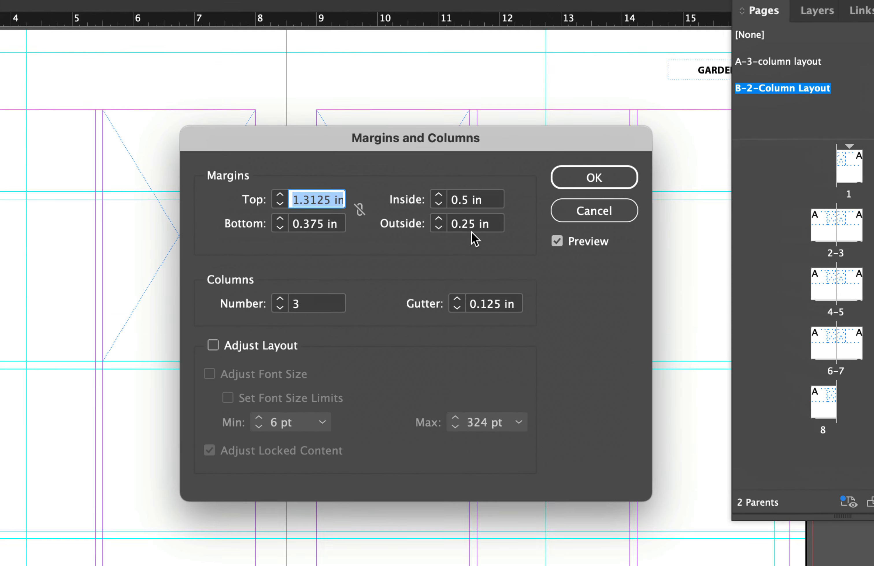
{"action": "left_click", "coordinate": [280, 308]}
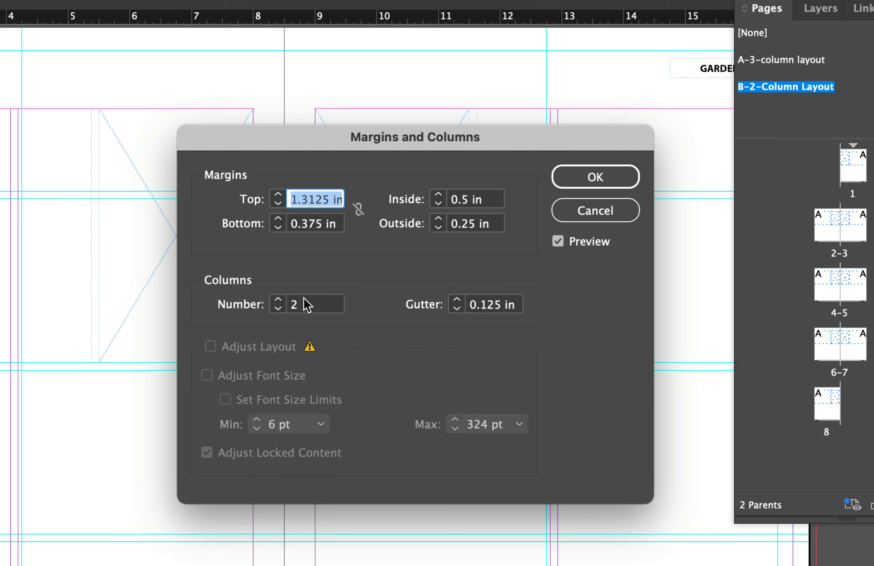
{"action": "left_click", "coordinate": [591, 178]}
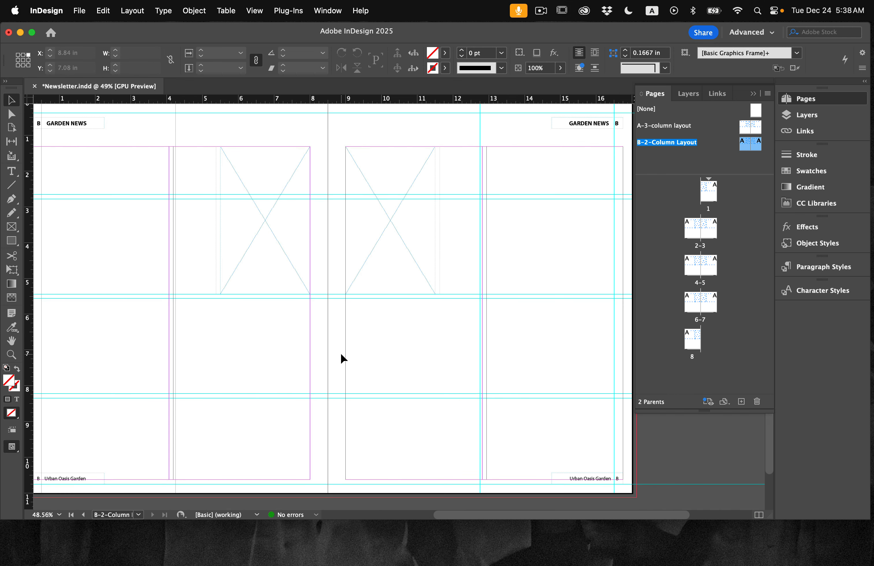
- Override and delete the inherited picture frame and text frame on the left page of the B-2-Column Layout spread
{"action": "scroll", "coordinate": [341, 353], "scroll_direction": "up", "scroll_amount": 1}
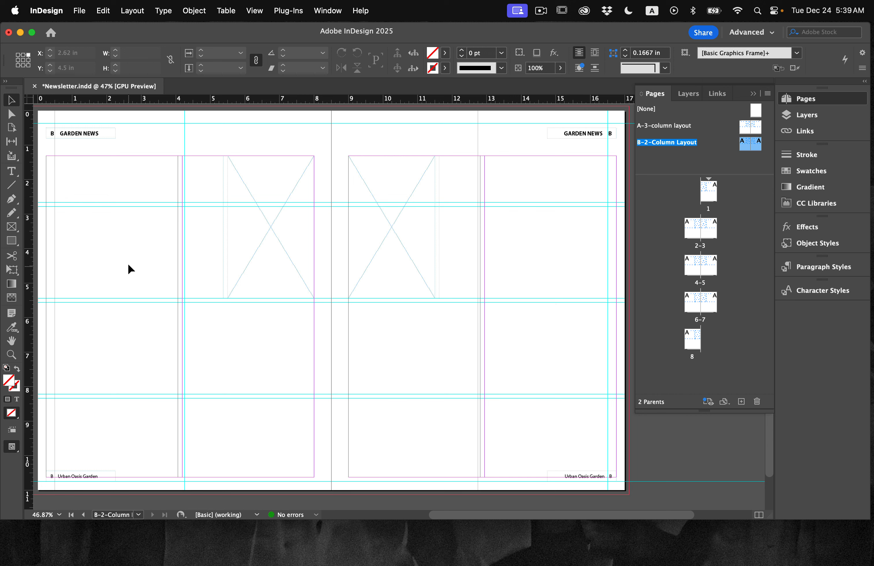
{"action": "left_click", "coordinate": [242, 254]}
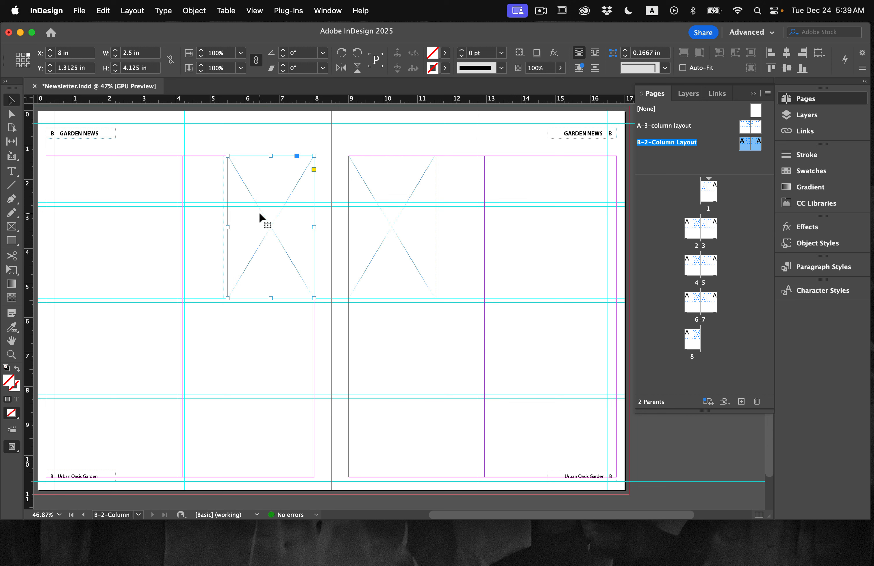
{"action": "key", "text": "Delete"}
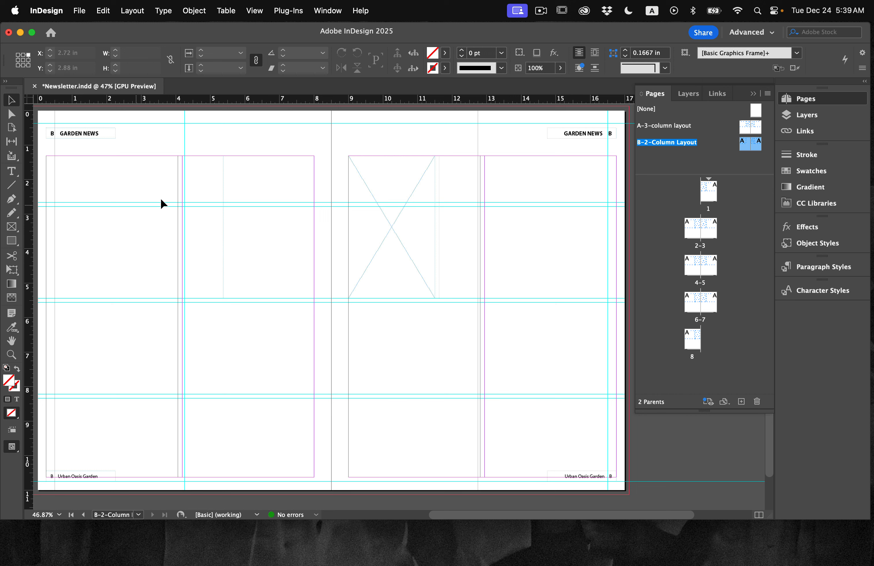
{"action": "left_click", "coordinate": [136, 245]}
{"action": "key", "text": "Delete"}
- Override and delete the inherited text and picture frames on the right-hand page, and fit the B spread in view
{"action": "scroll", "coordinate": [322, 294], "scroll_direction": "right", "scroll_amount": 3}
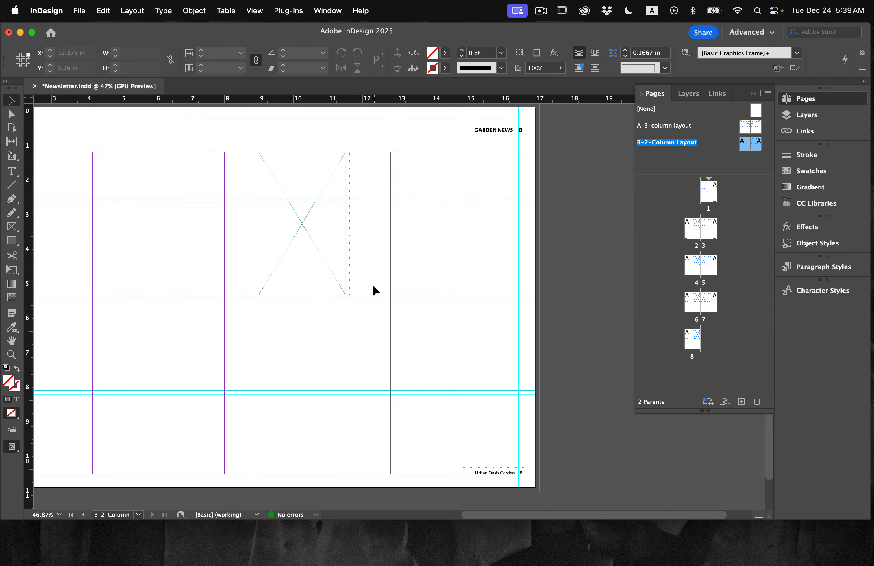
{"action": "left_click", "coordinate": [424, 264]}
{"action": "key", "text": "Delete"}
{"action": "left_click", "coordinate": [308, 247]}
{"action": "key", "text": "Delete"}
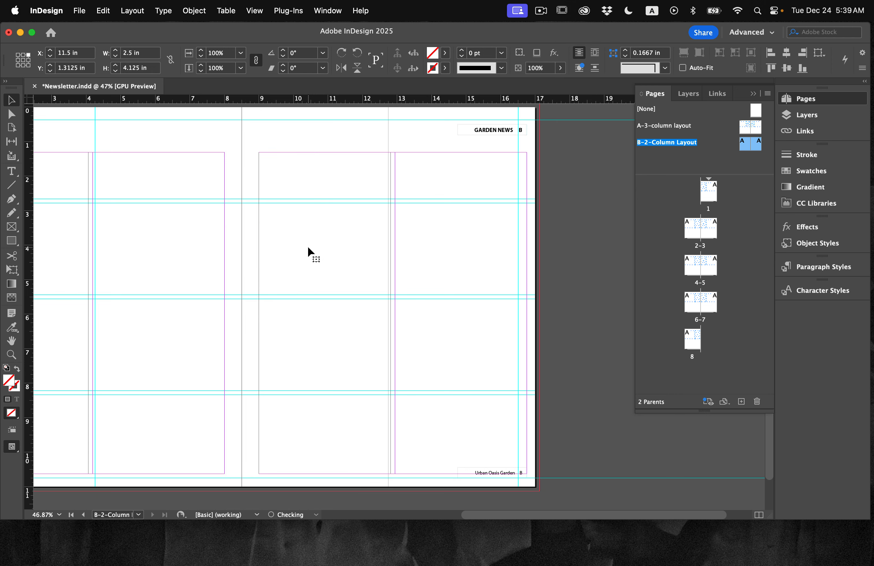
{"action": "key", "text": "super+alt+0"}
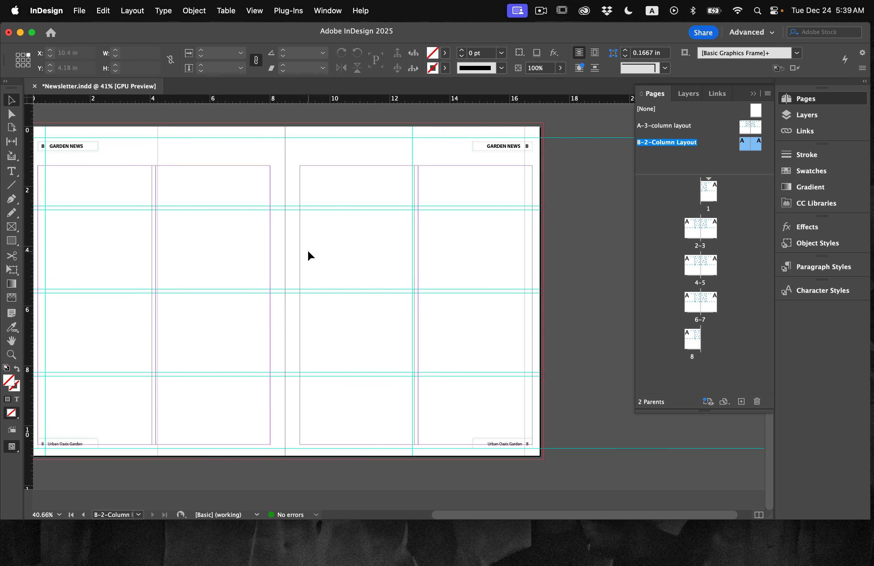
{"action": "scroll", "coordinate": [308, 252], "scroll_direction": "left", "scroll_amount": 1}
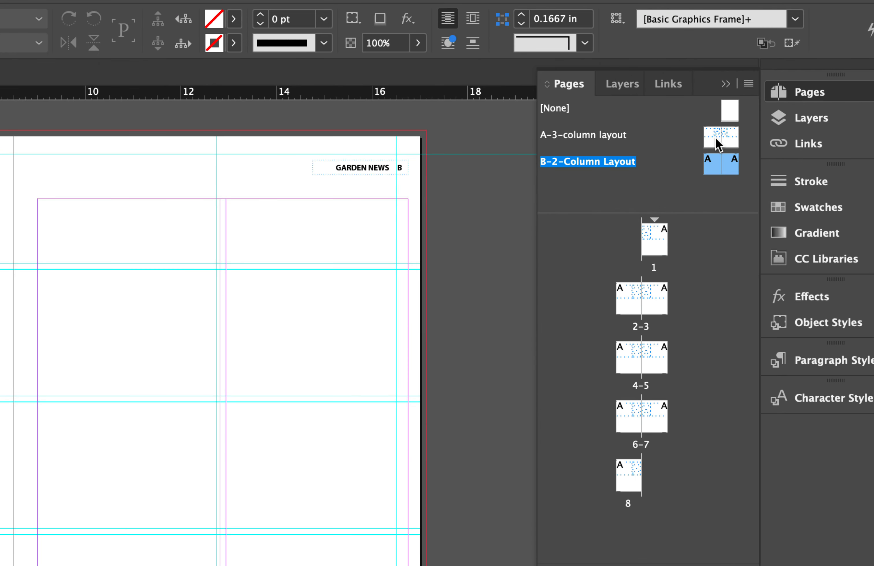
- Display the A-3-column layout parent spread and start placing a file from the Lesson03 folder
{"action": "double_click", "coordinate": [588, 137]}
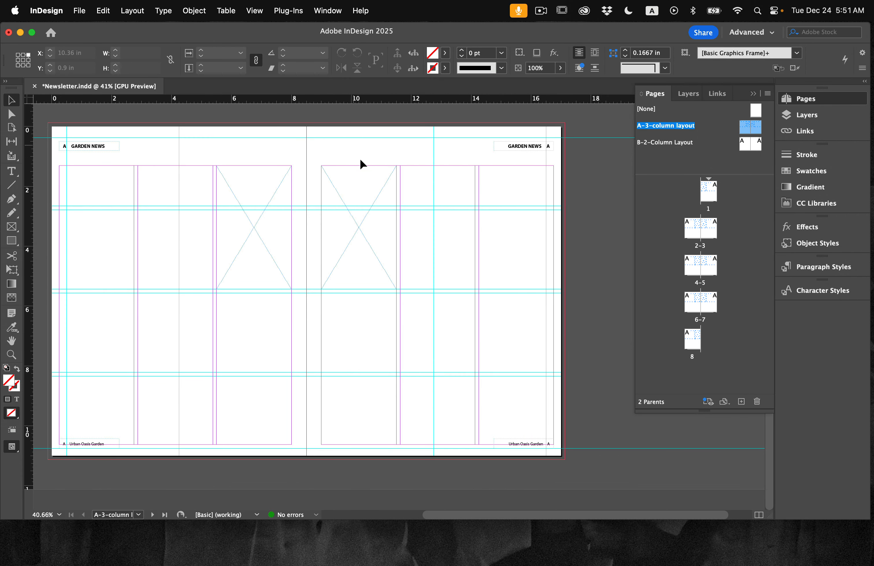
{"action": "scroll", "coordinate": [286, 159], "scroll_direction": "left", "scroll_amount": 1}
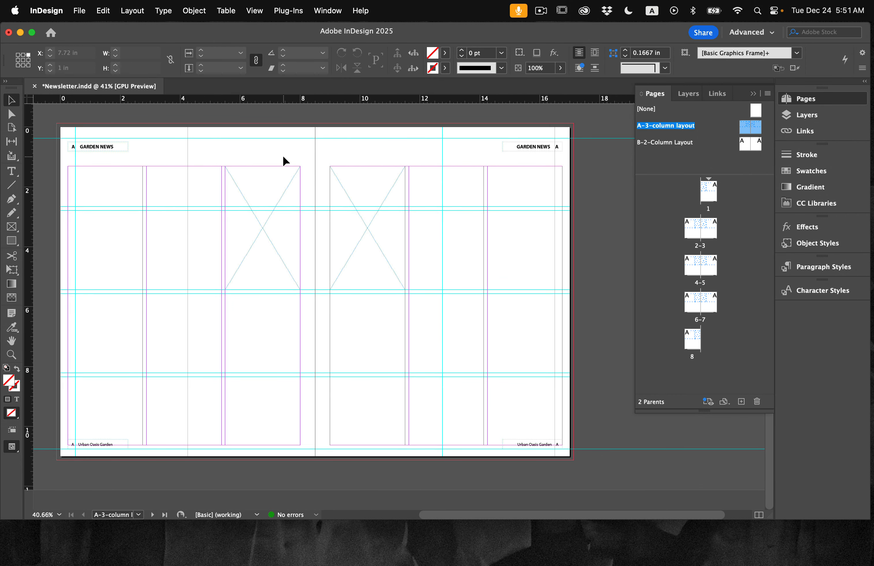
{"action": "left_click", "coordinate": [78, 12]}
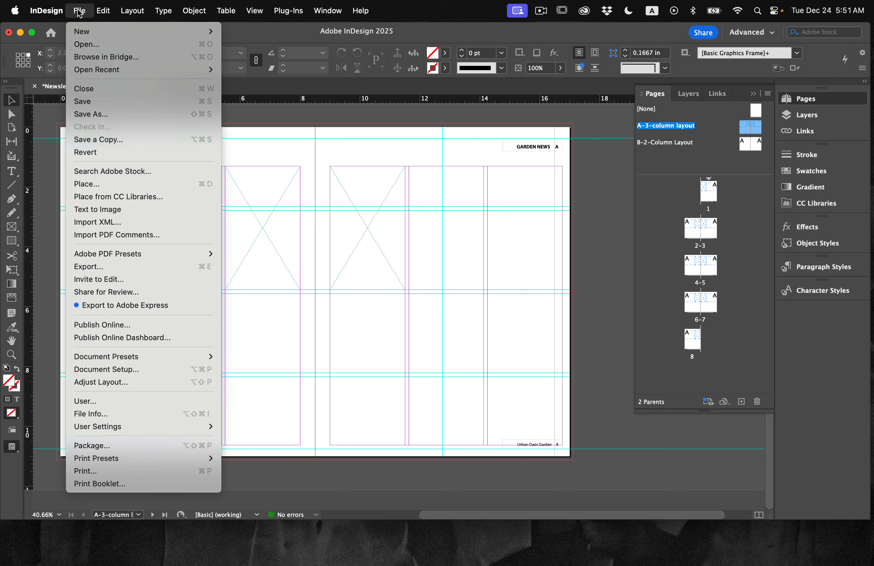
{"action": "left_click", "coordinate": [117, 183]}
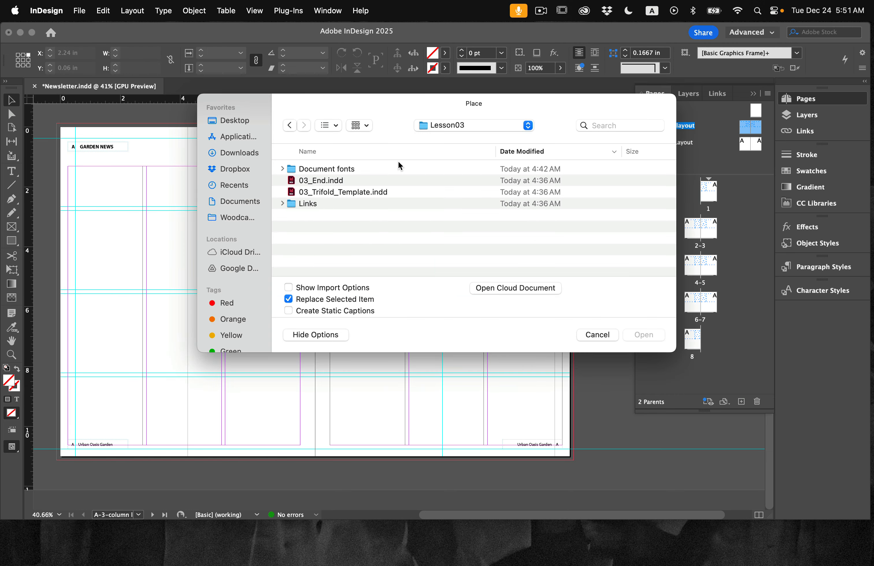